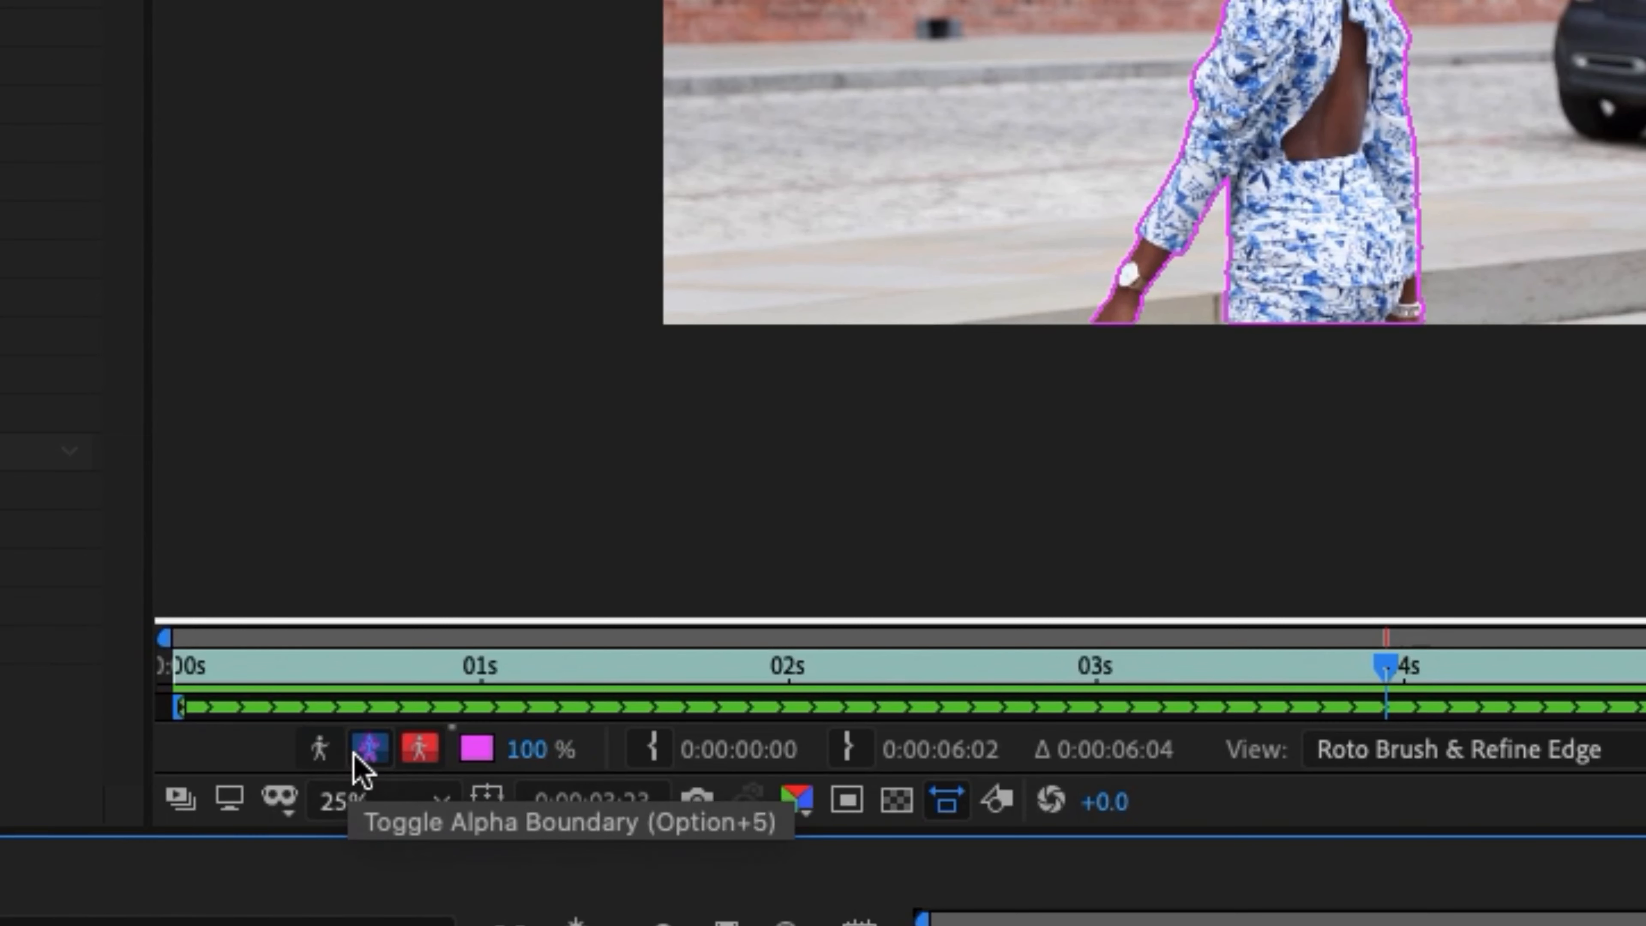
Check the roto matte in alpha view, then play back the cutout subject in the IMG_6141.TRIM composition.
click(329, 753)
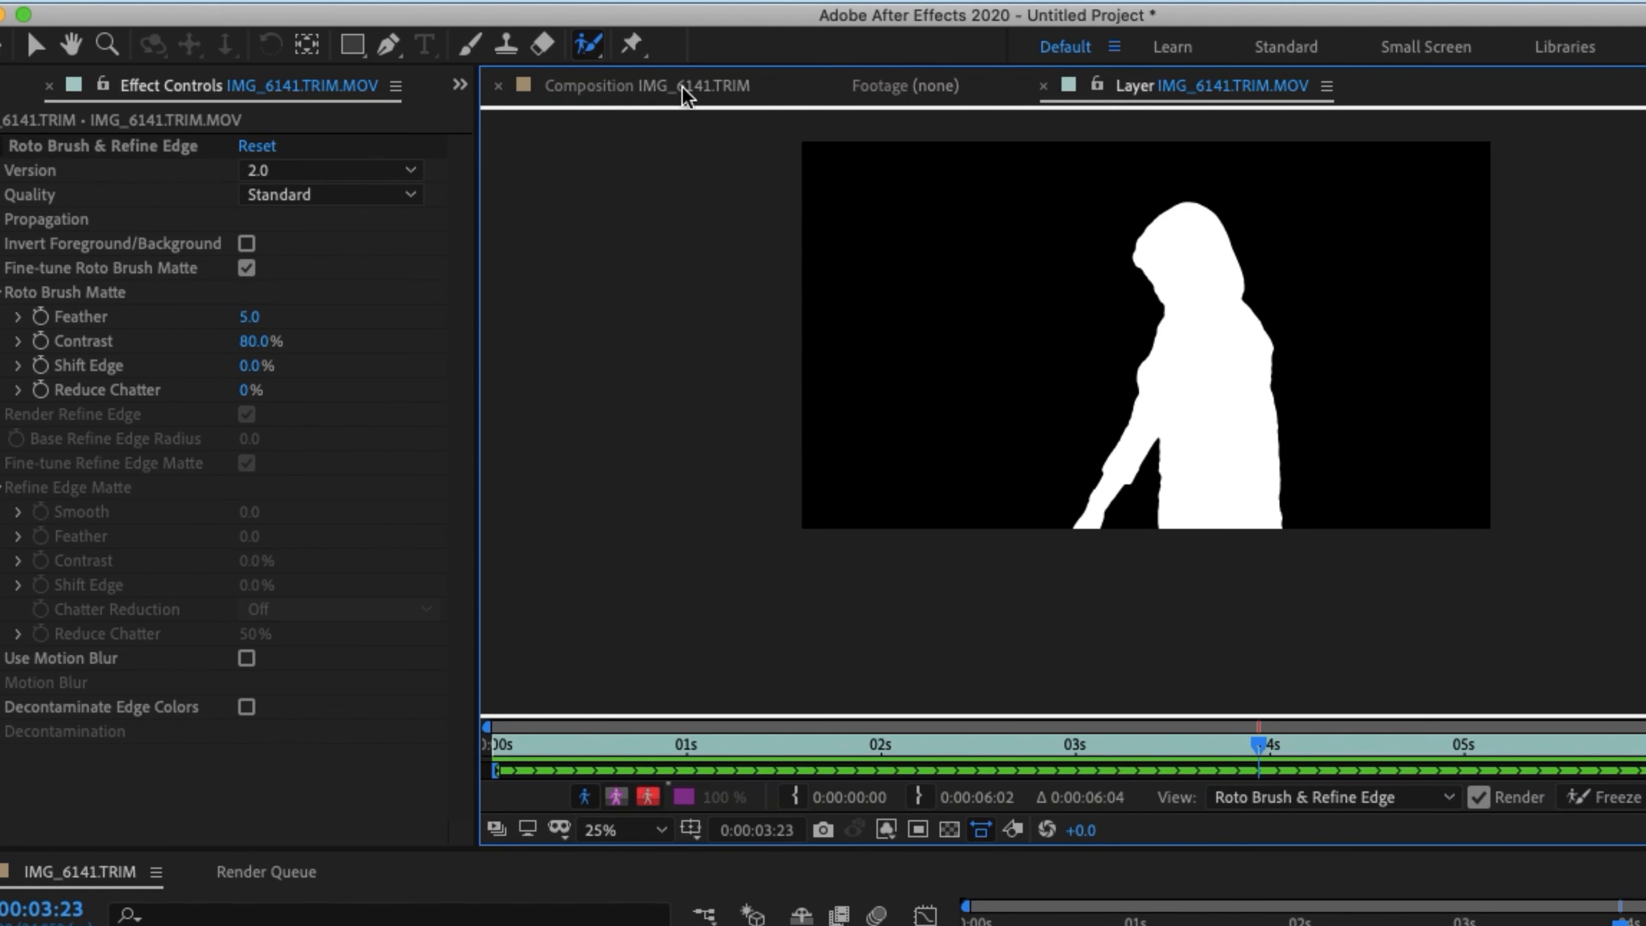
click(686, 96)
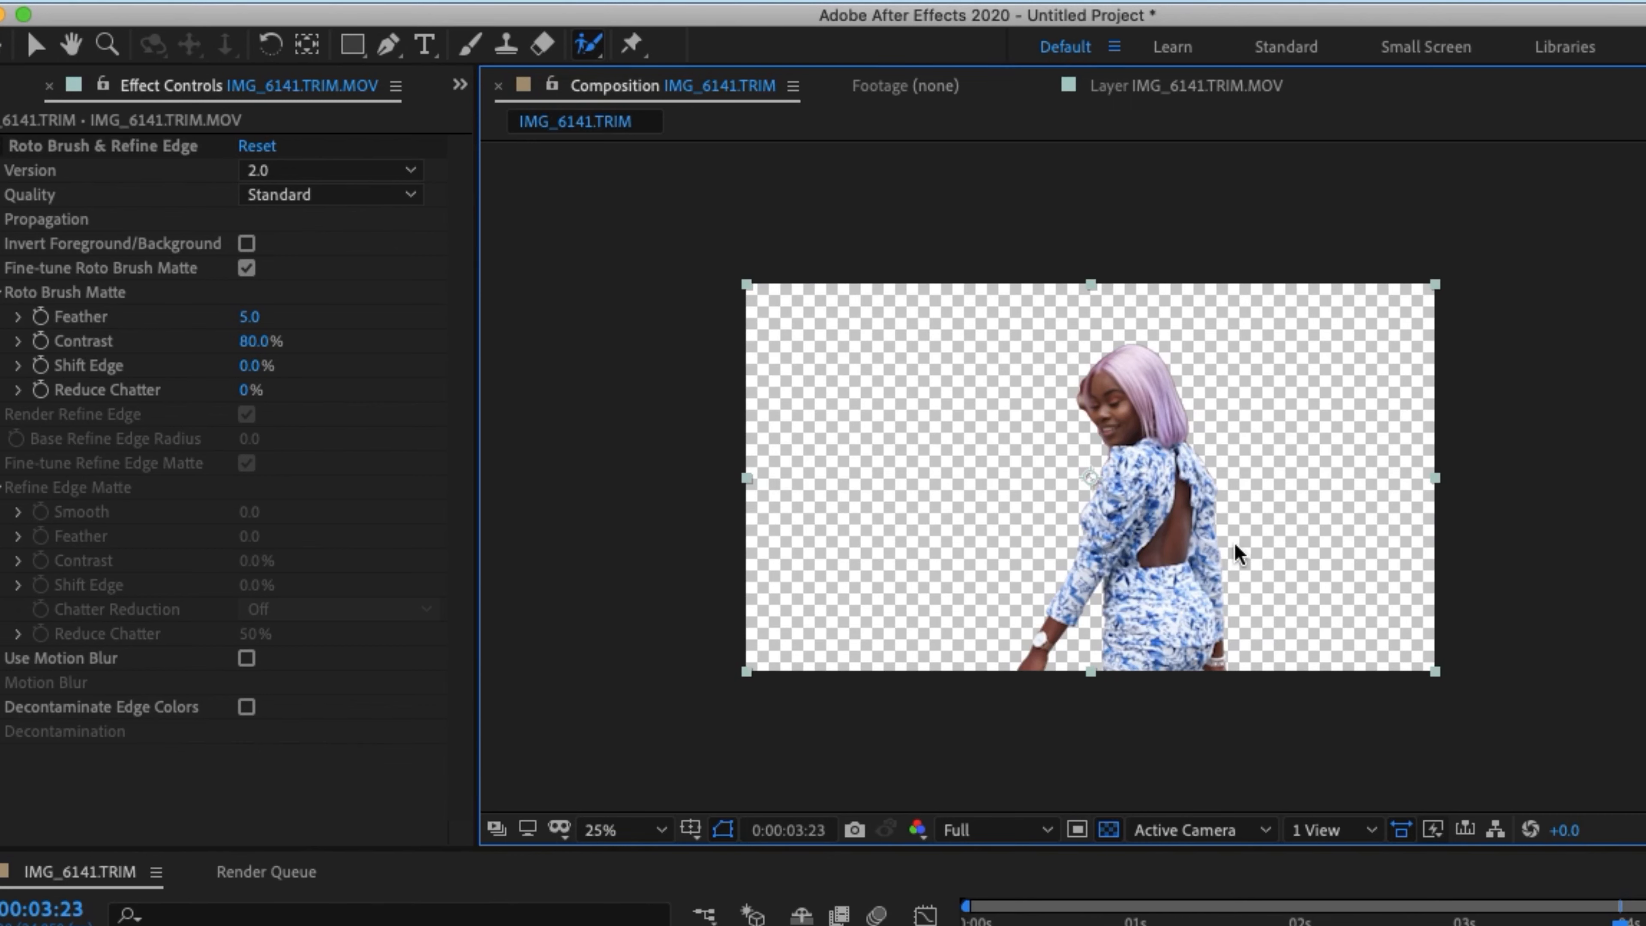
key(space)
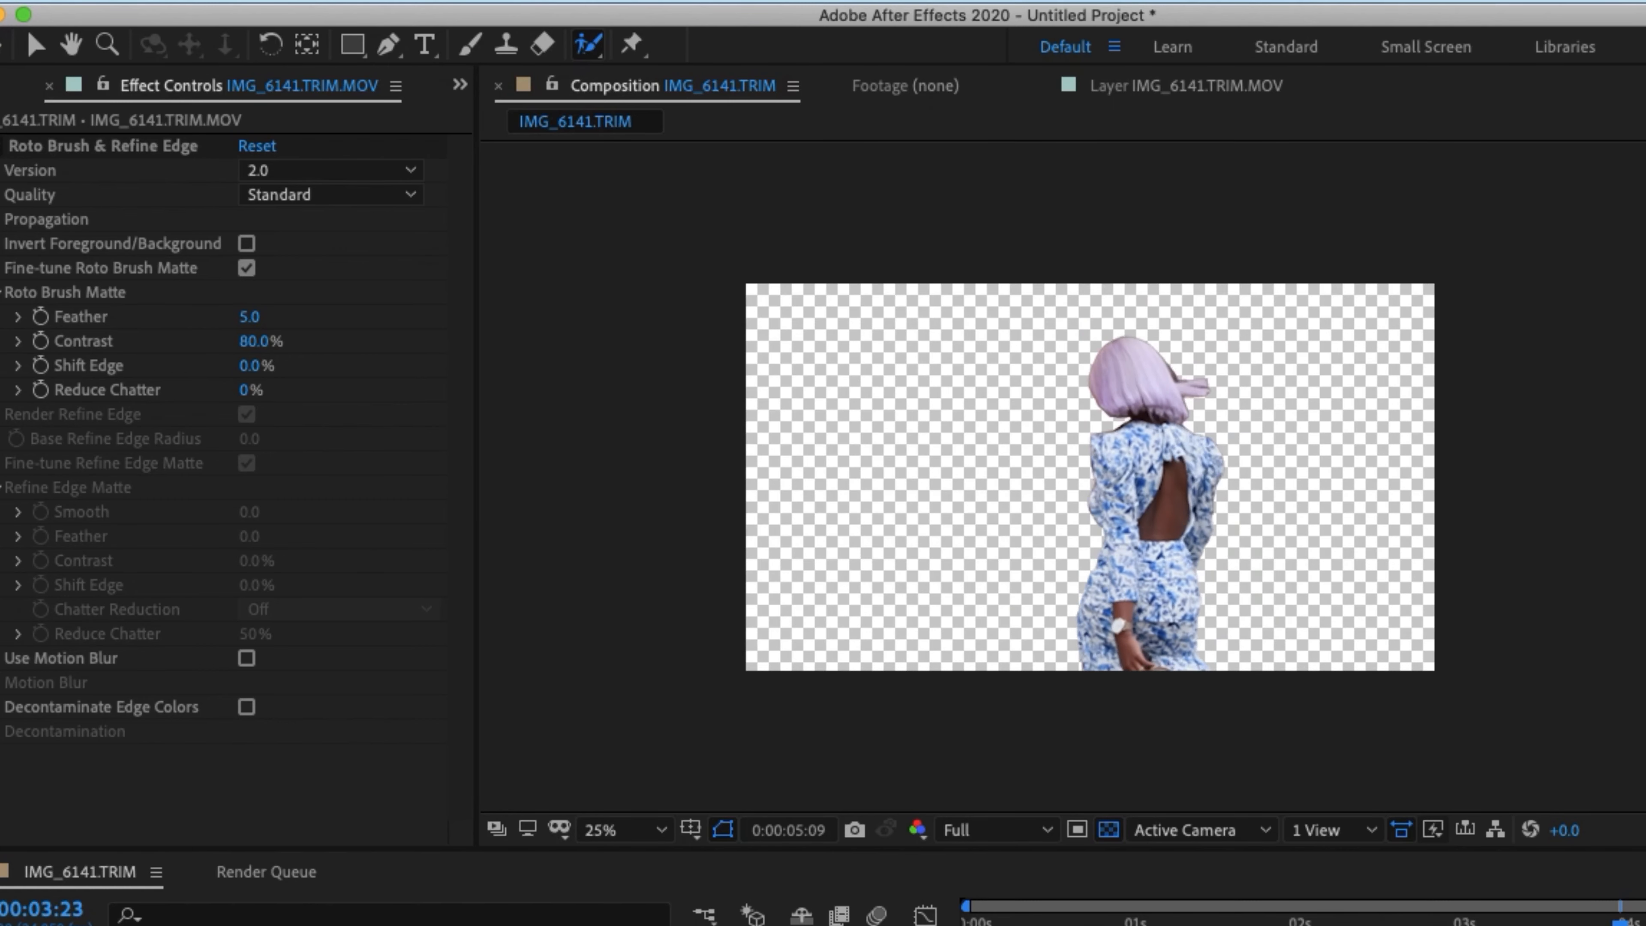
key(space)
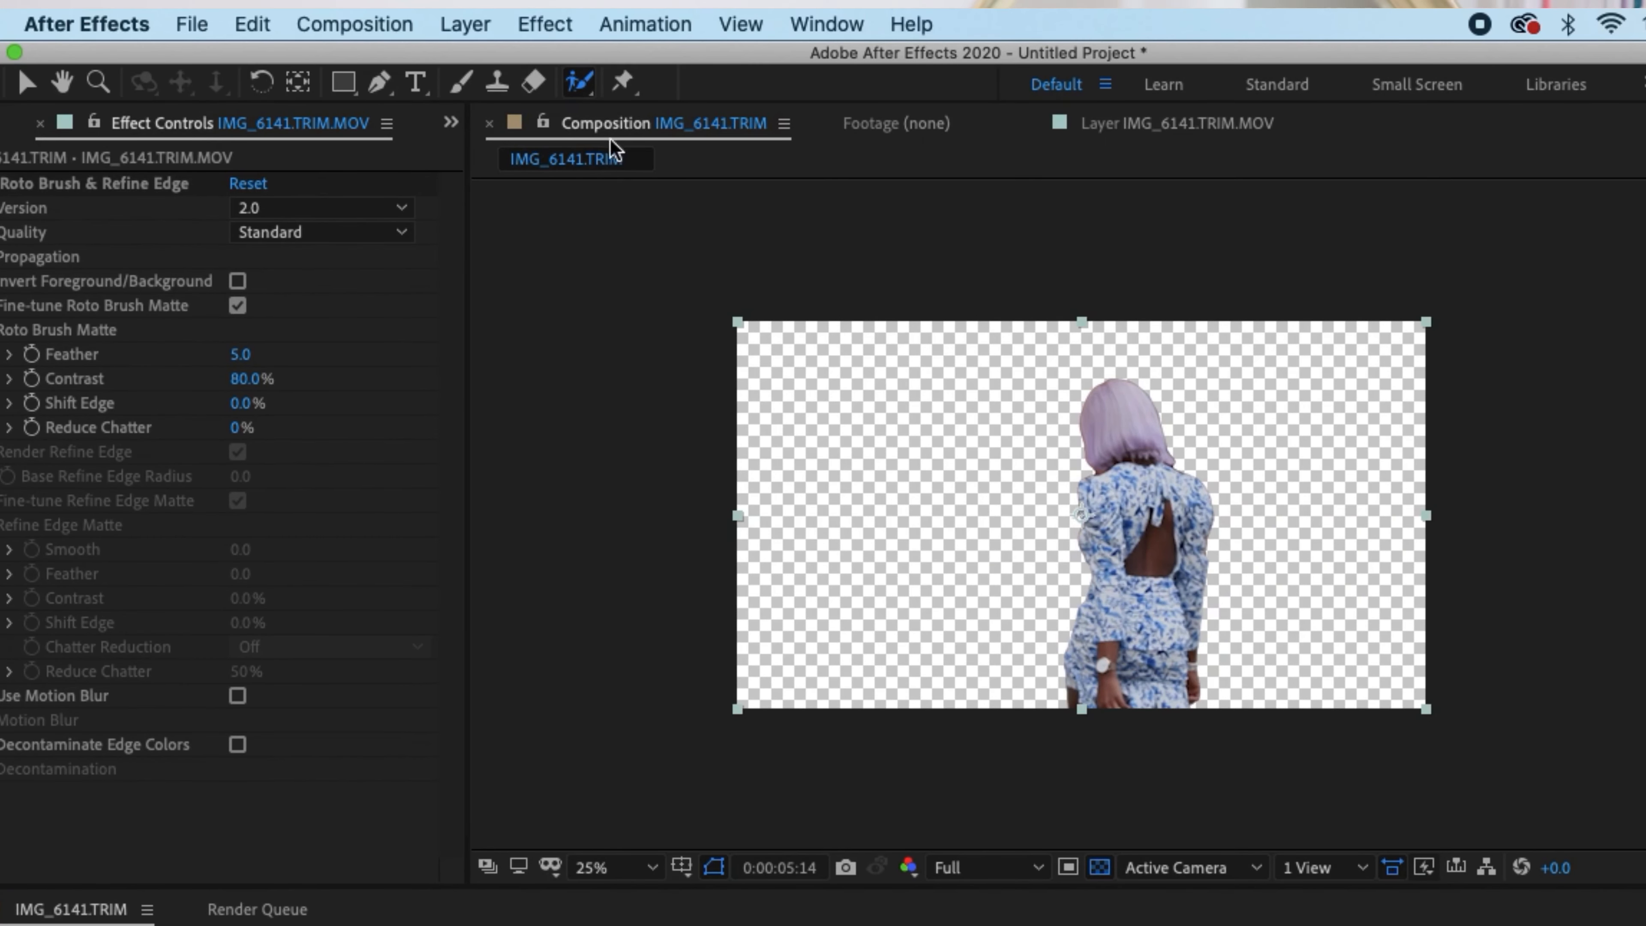
Create a green 1920 x 1080 px solid layer with colour 21CD1A and place it beneath the IMG_6141.TRIM.MOV footage.
click(471, 26)
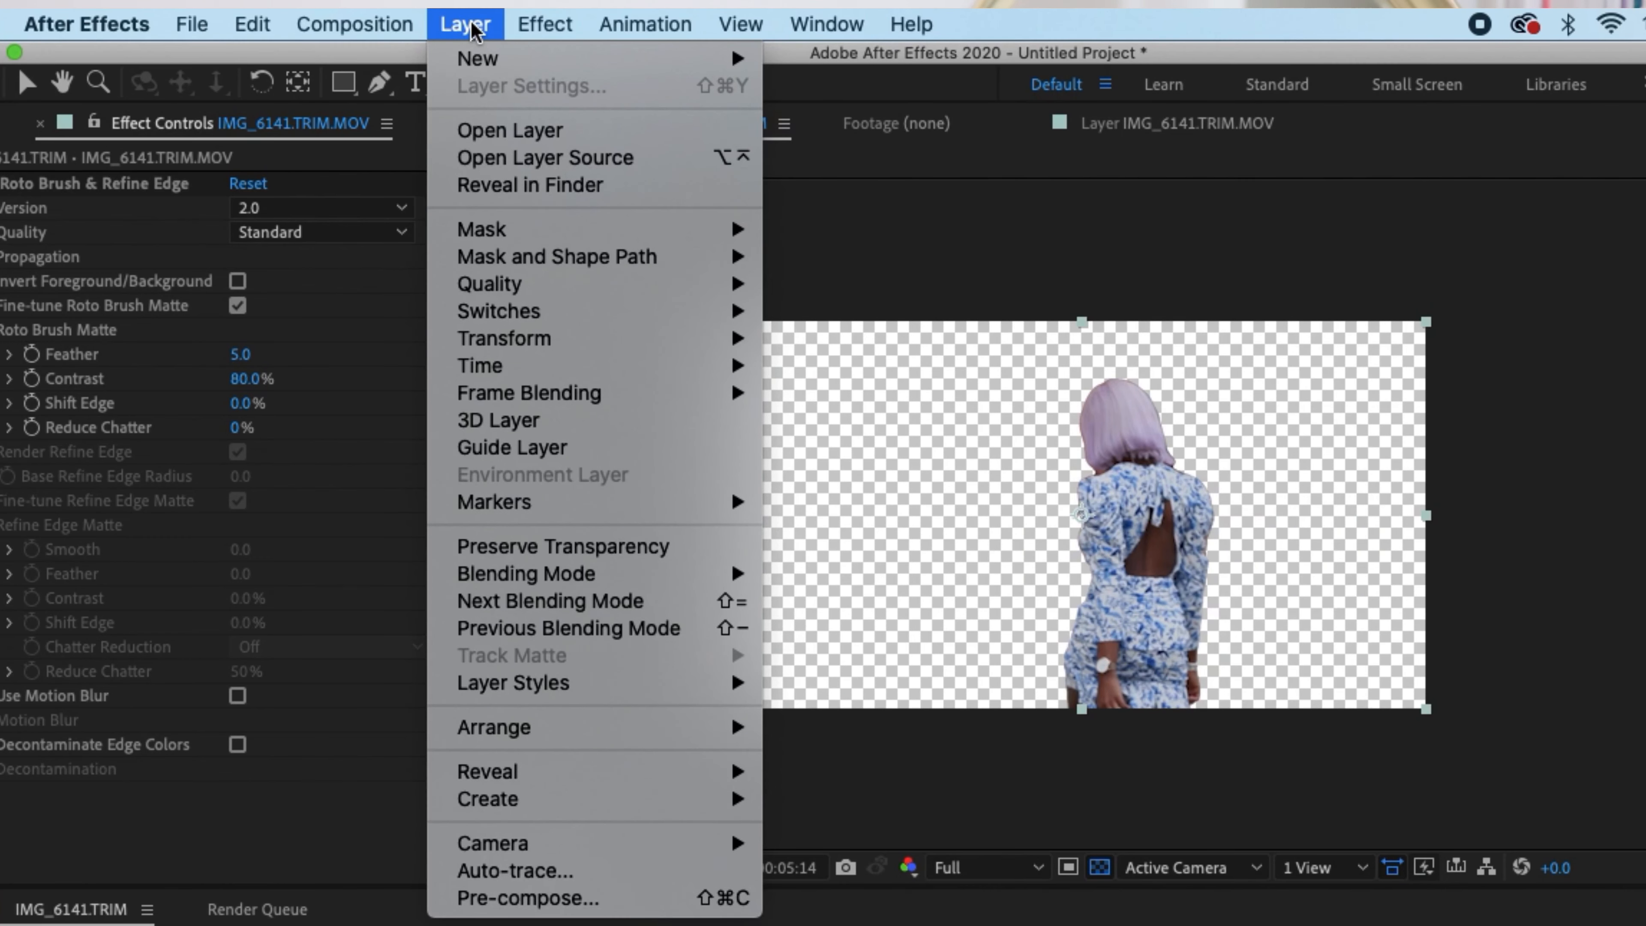
mouse_move(584, 59)
click(845, 100)
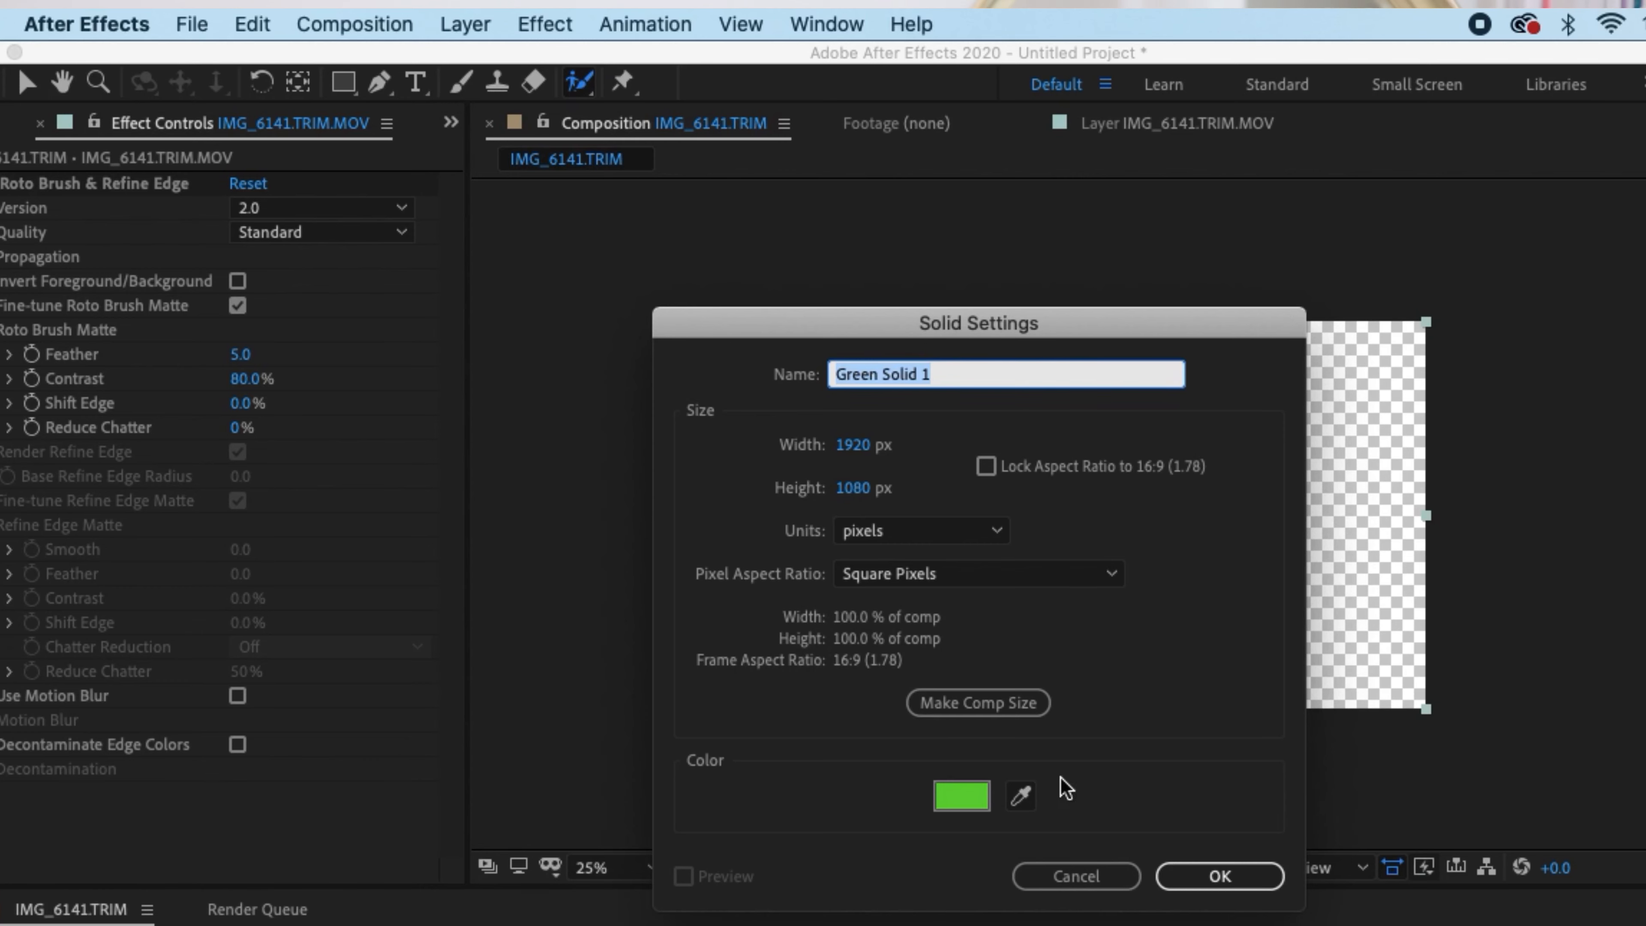
click(963, 796)
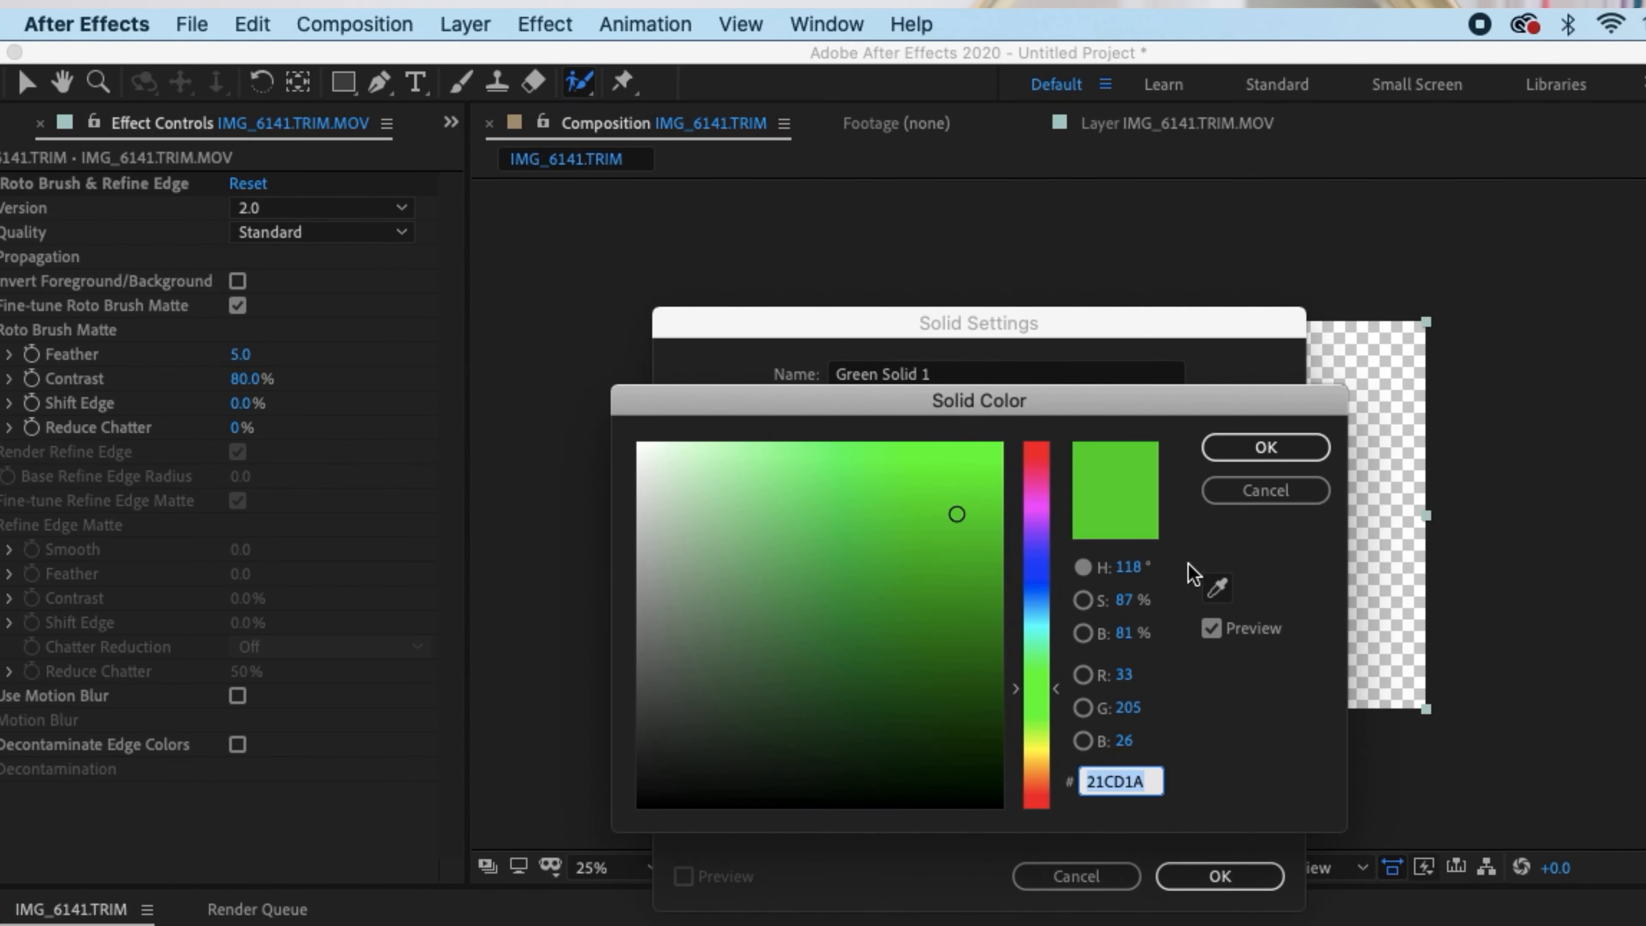
click(1266, 447)
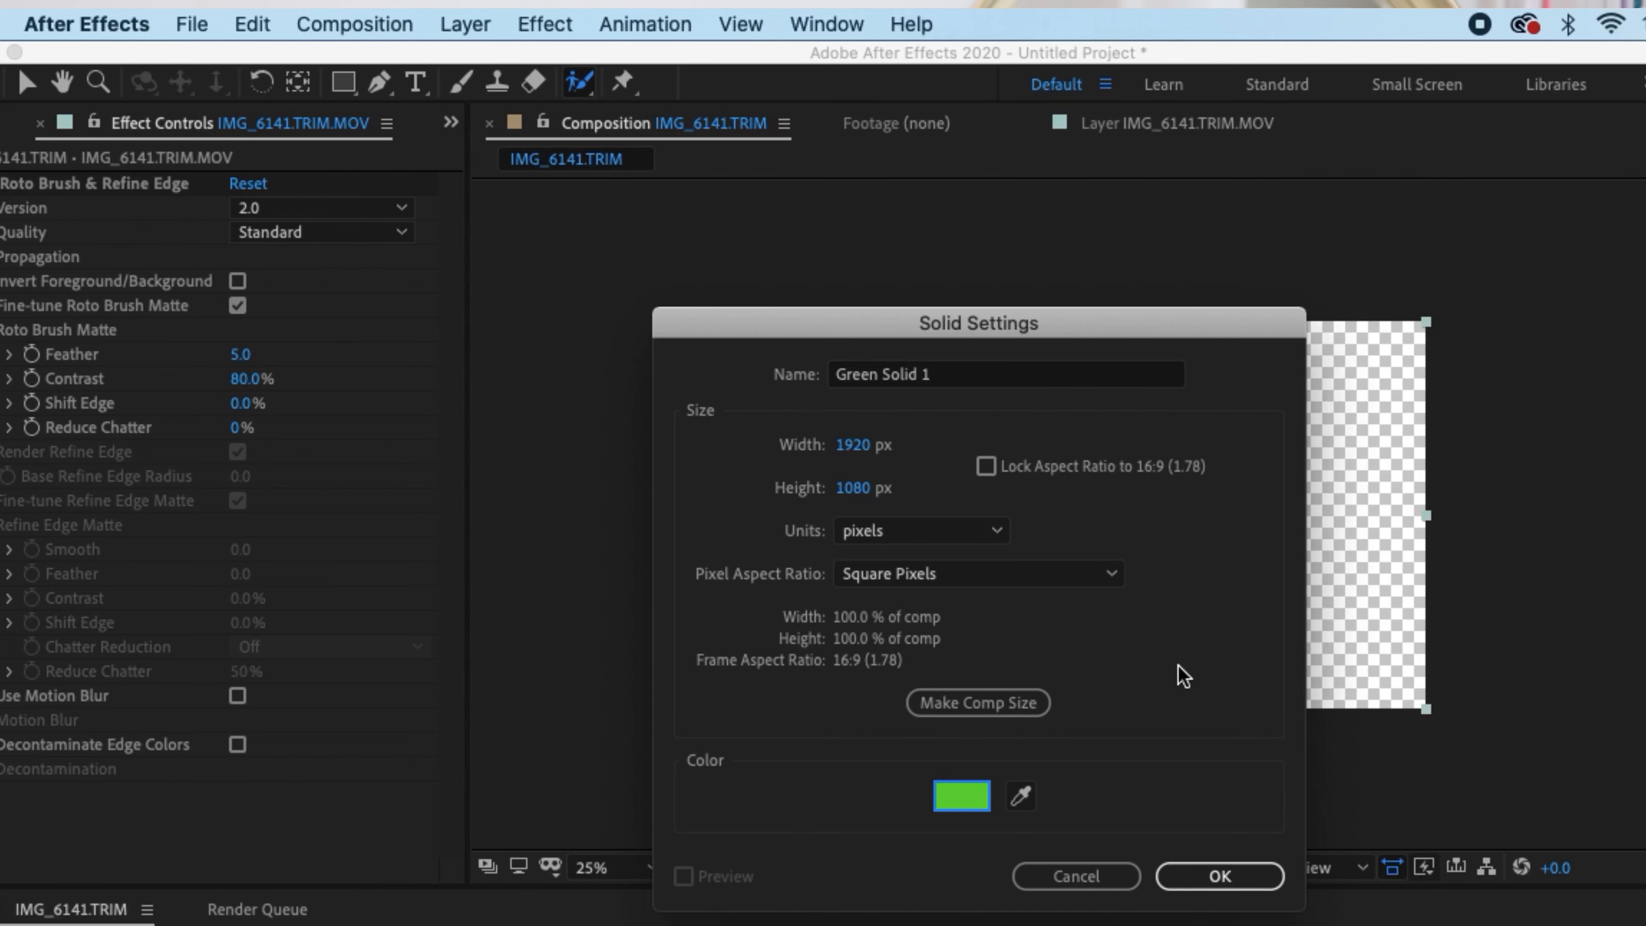
click(1220, 876)
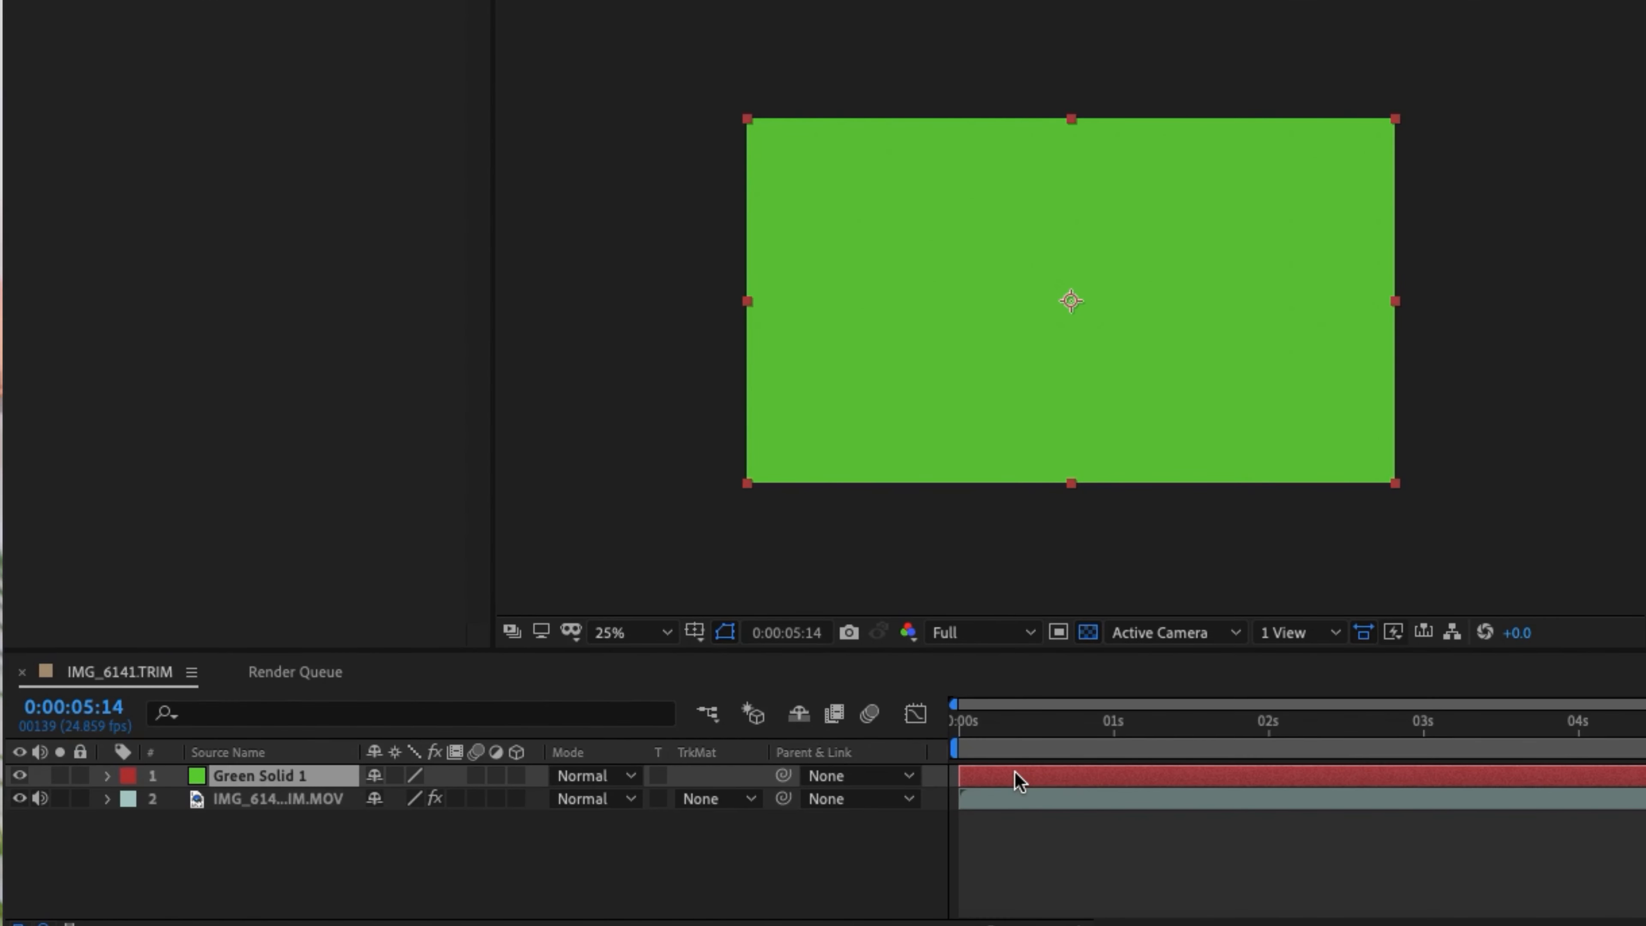
click(1019, 781)
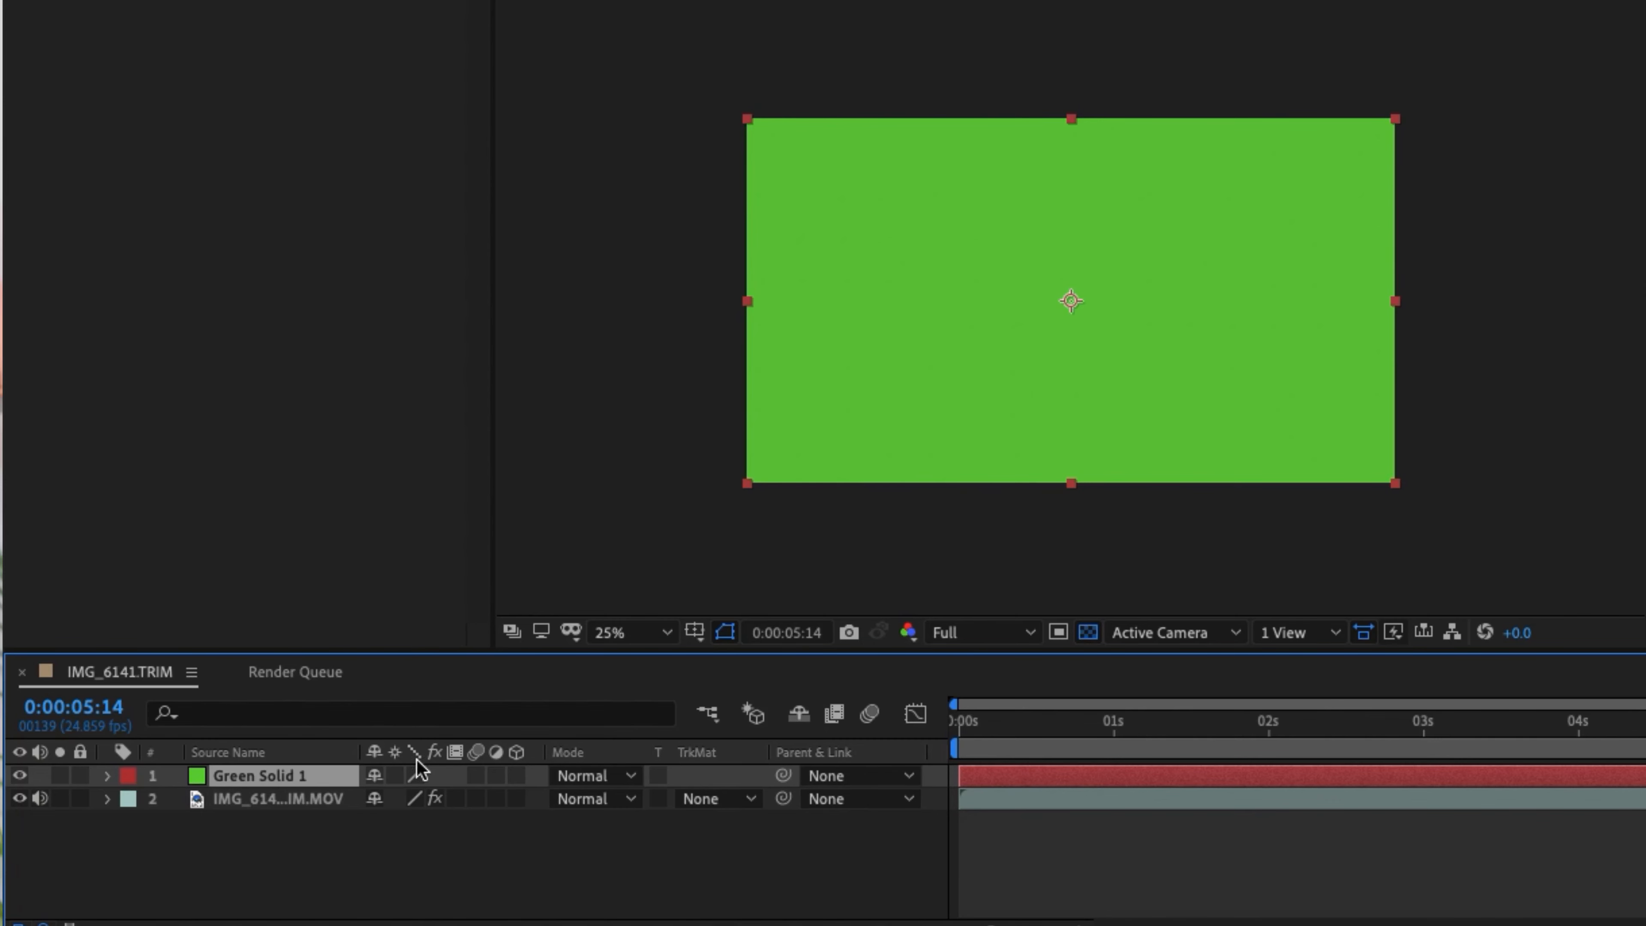
drag(295, 796, 293, 815)
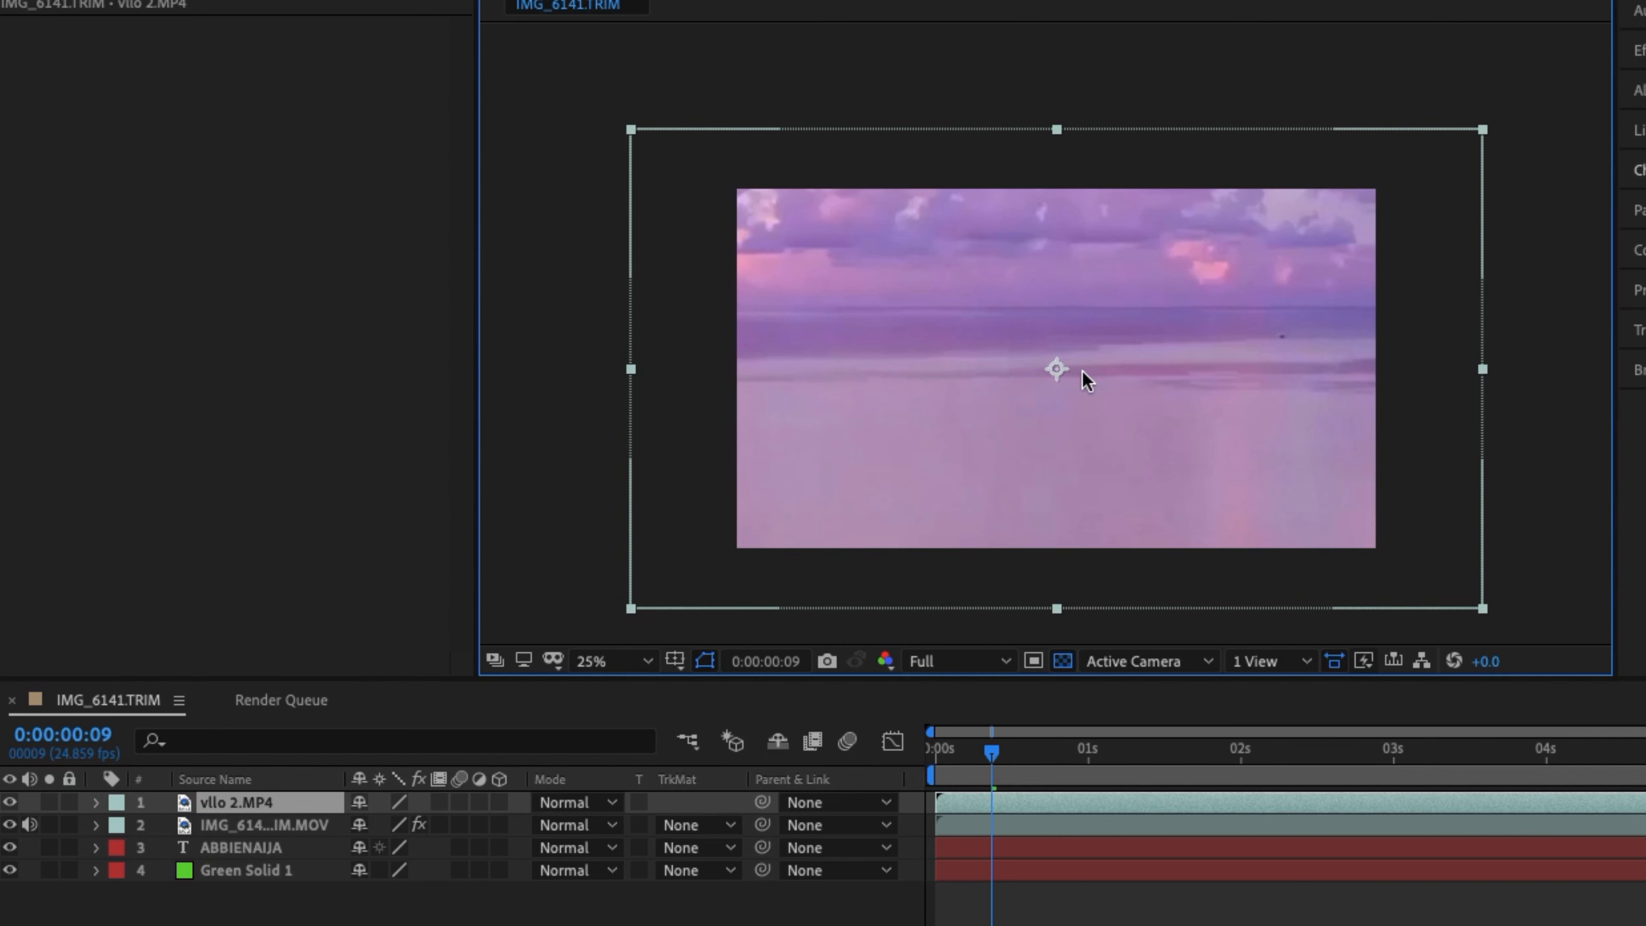
Hide Green Solid 1 and move the vllo 2.MP4 layer directly beneath the IMG_6141.TRIM.MOV footage.
click(10, 871)
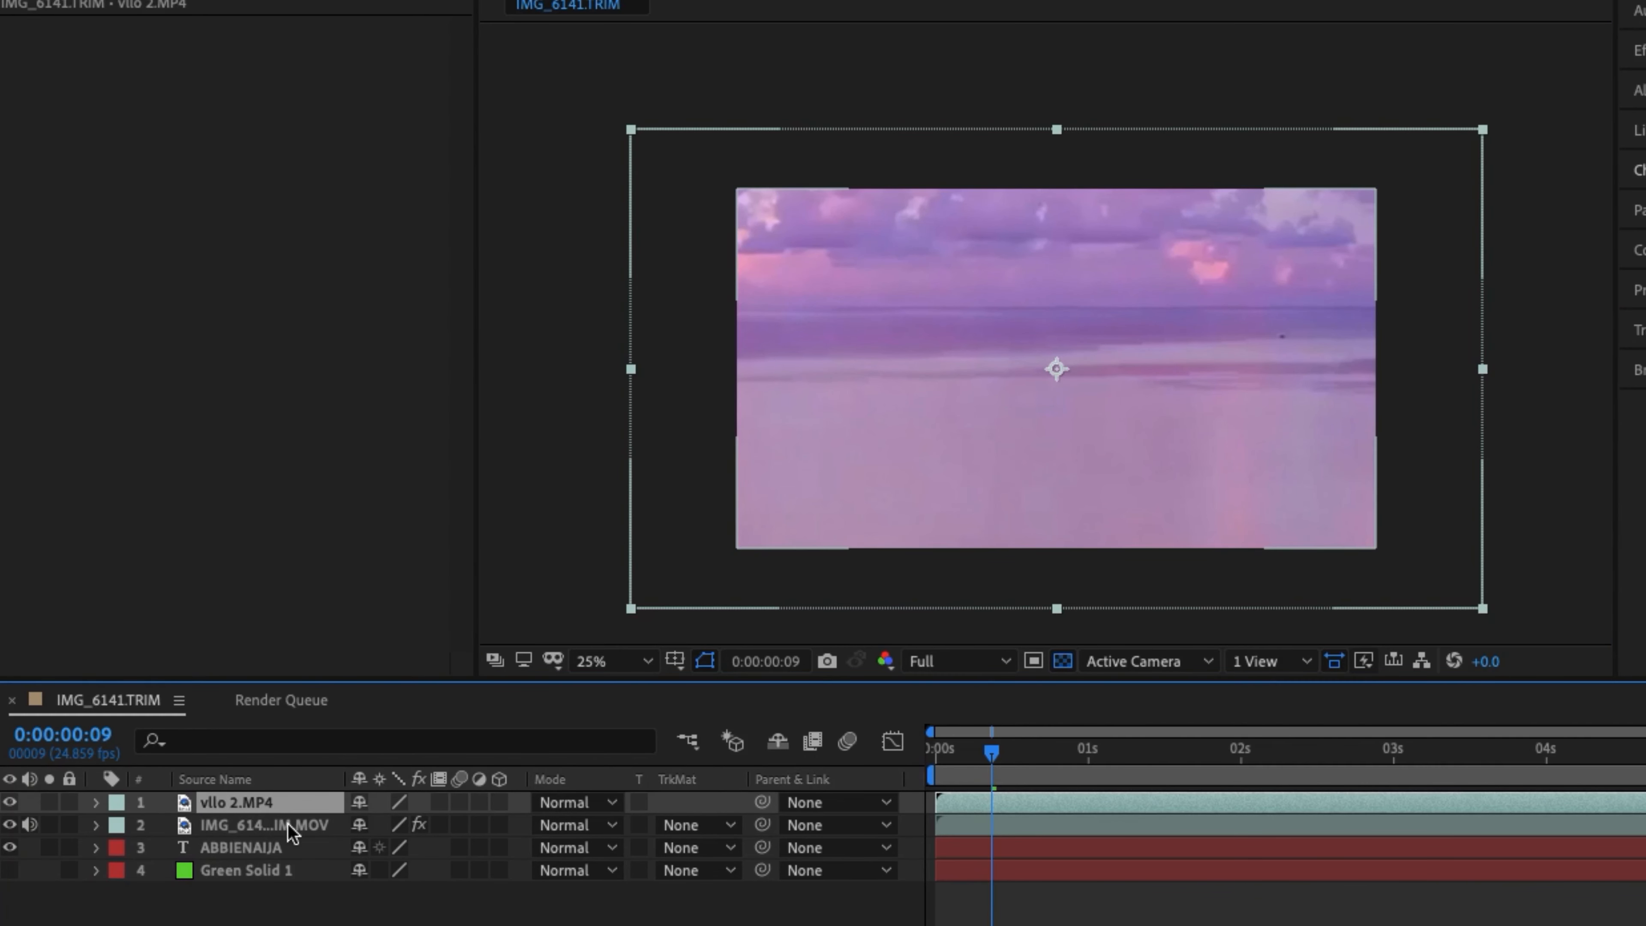
drag(269, 804, 269, 837)
Play a preview of the composite from the beginning of the timeline.
drag(765, 755, 701, 751)
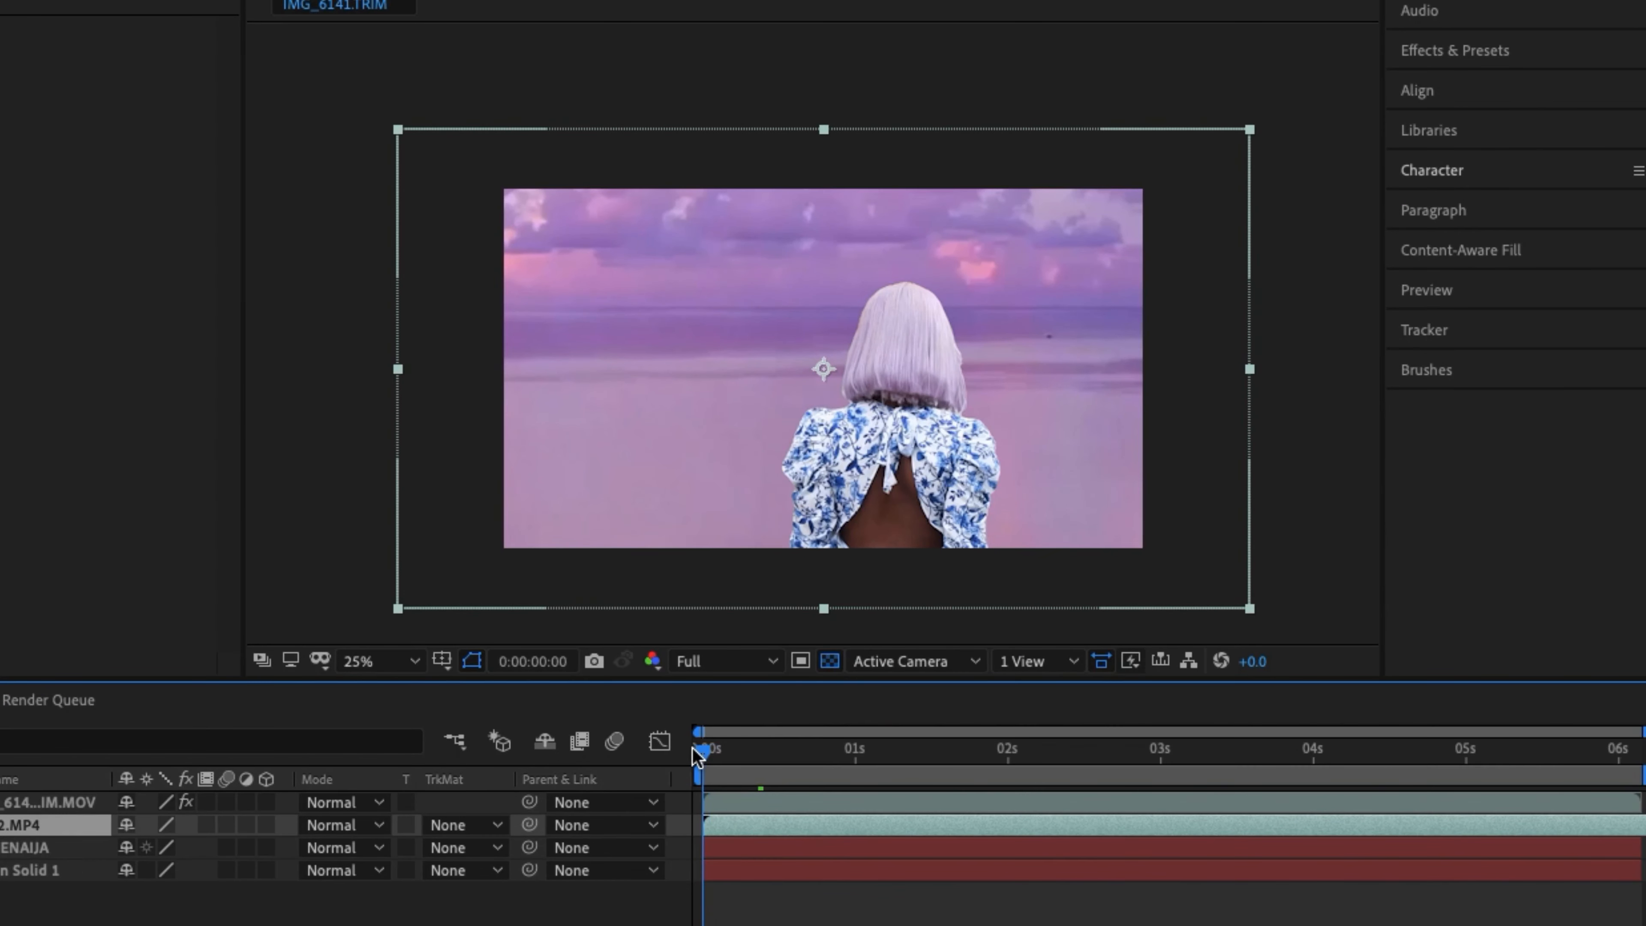
click(1464, 293)
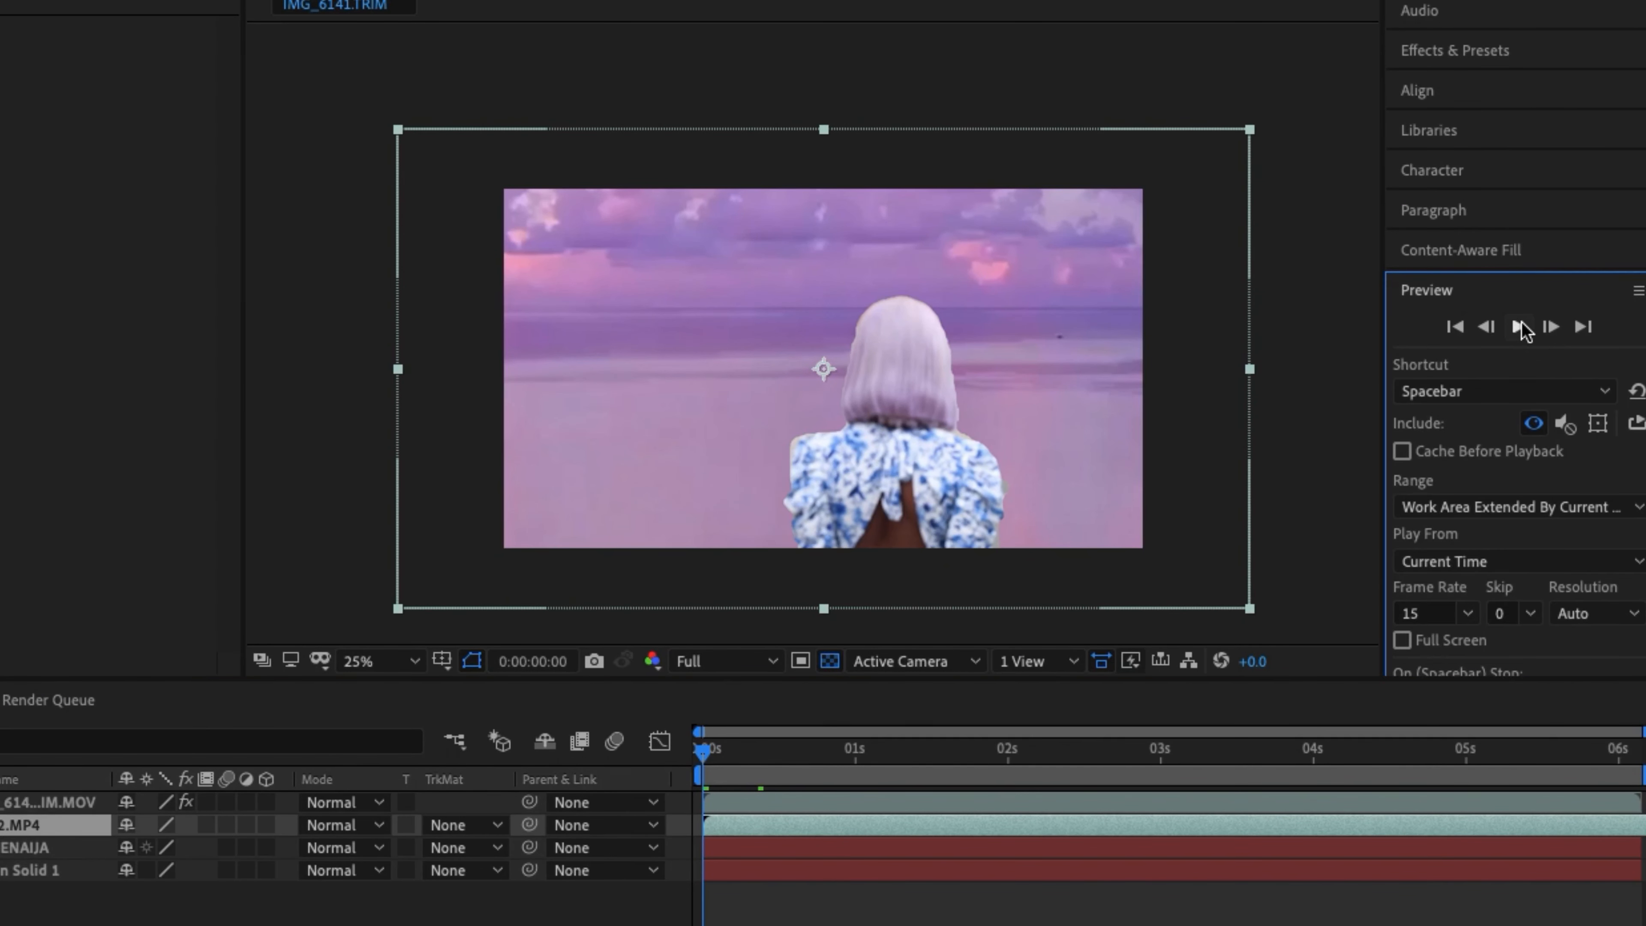
click(1520, 326)
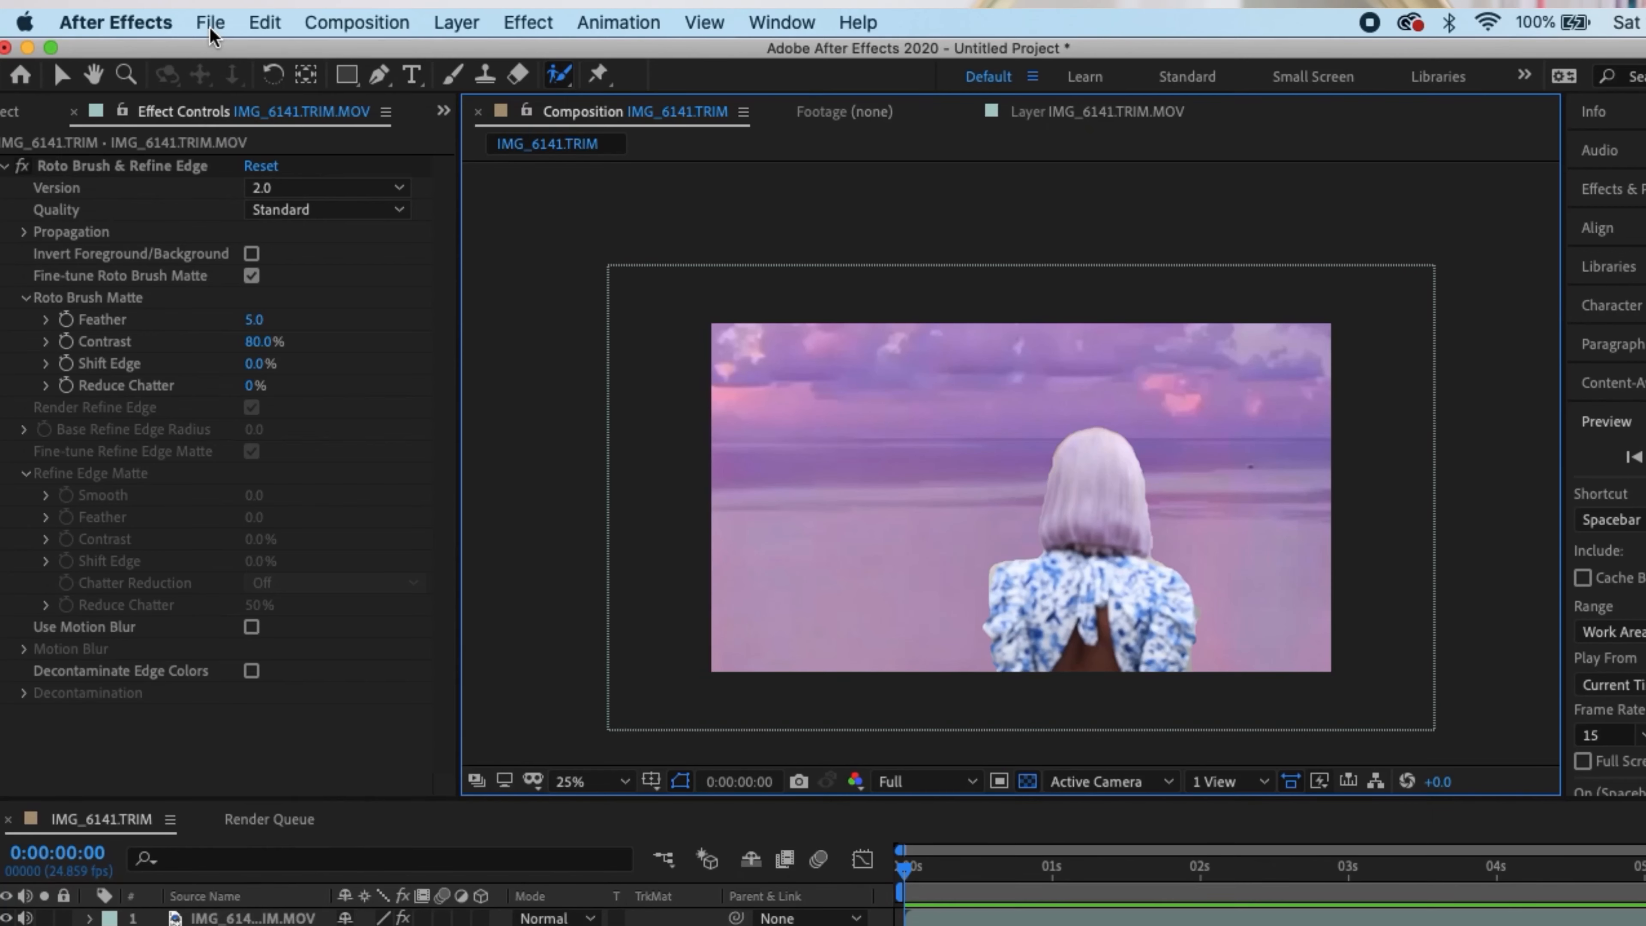
Add the composition to the render queue and accept the QuickTime output module settings with RGB channels and automatic audio output.
click(210, 21)
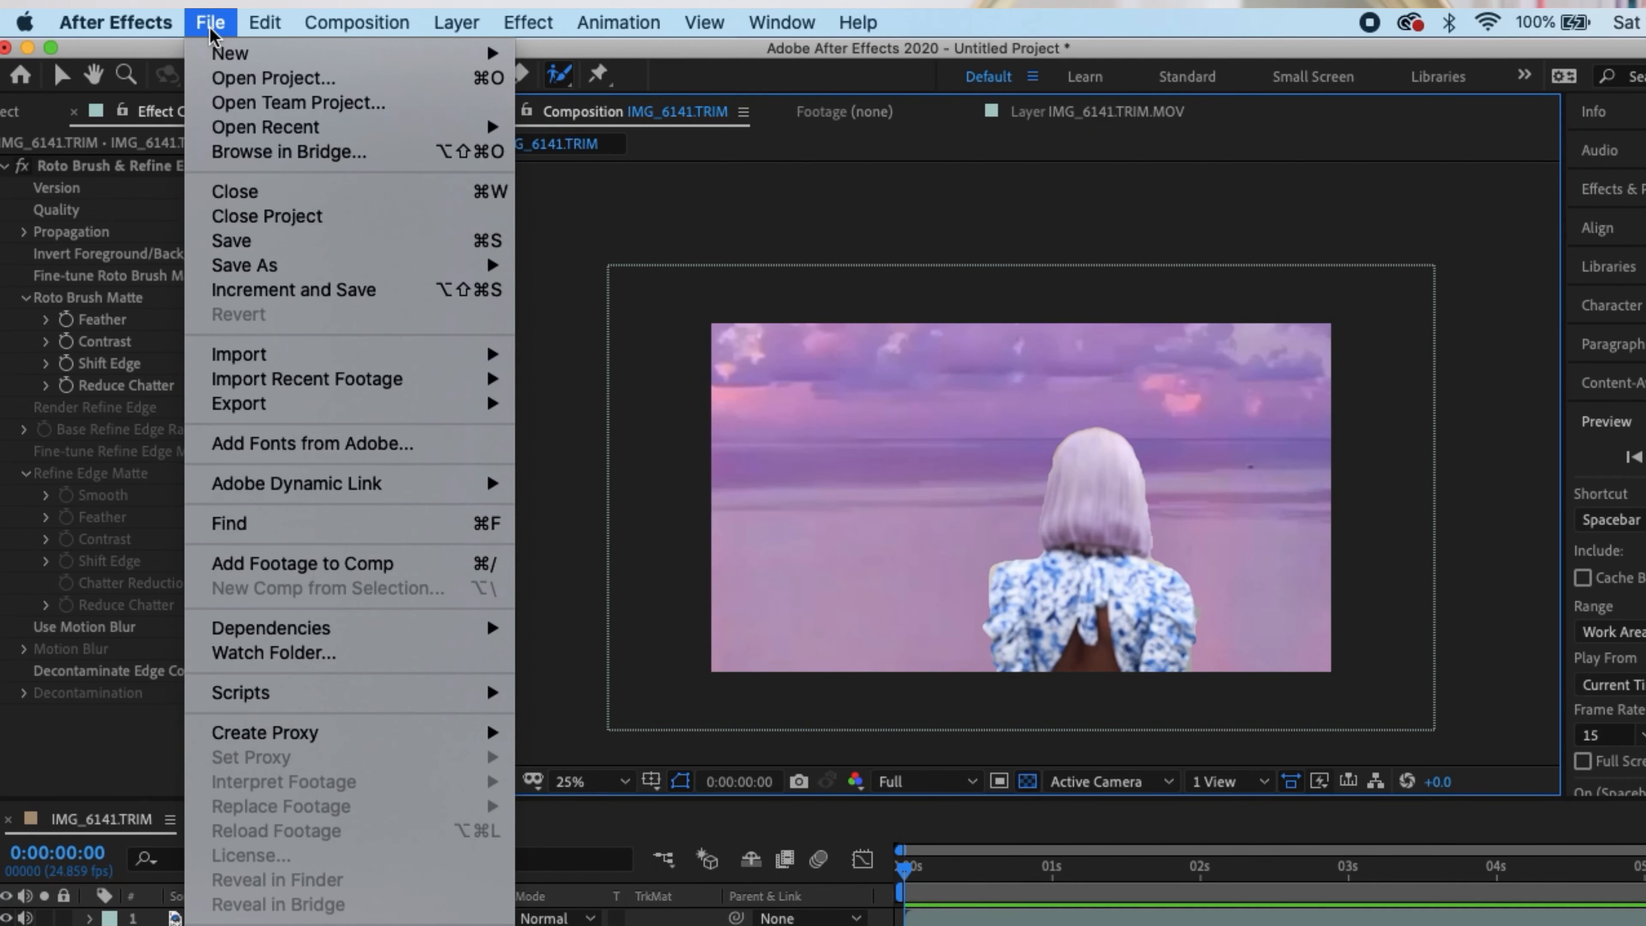
mouse_move(472, 405)
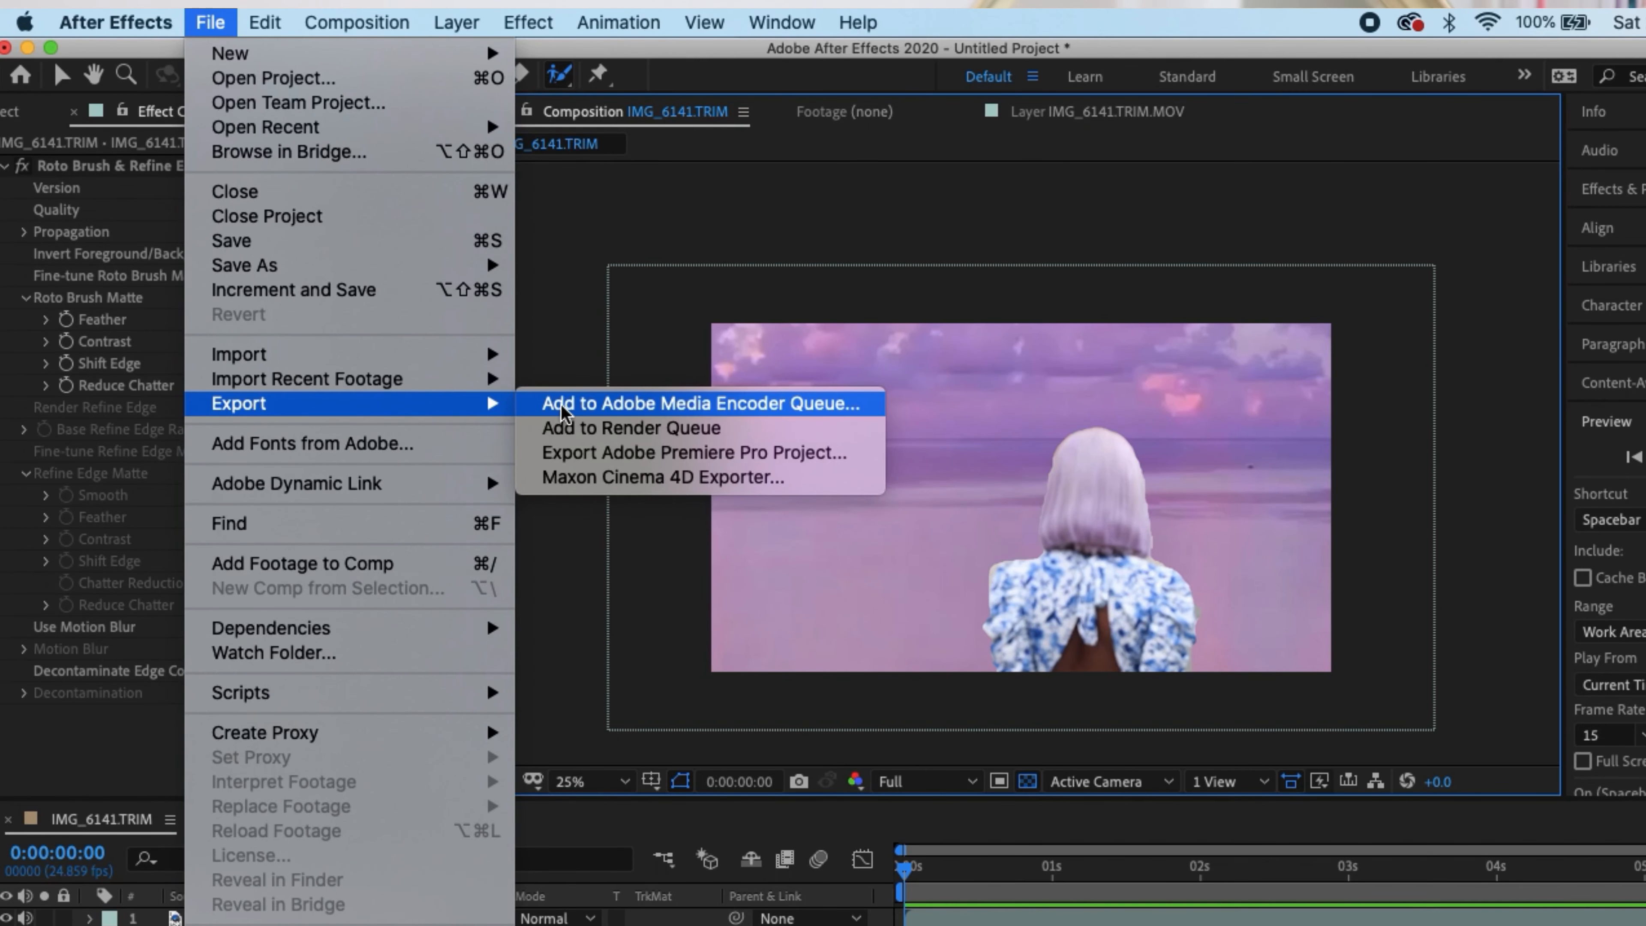
click(613, 427)
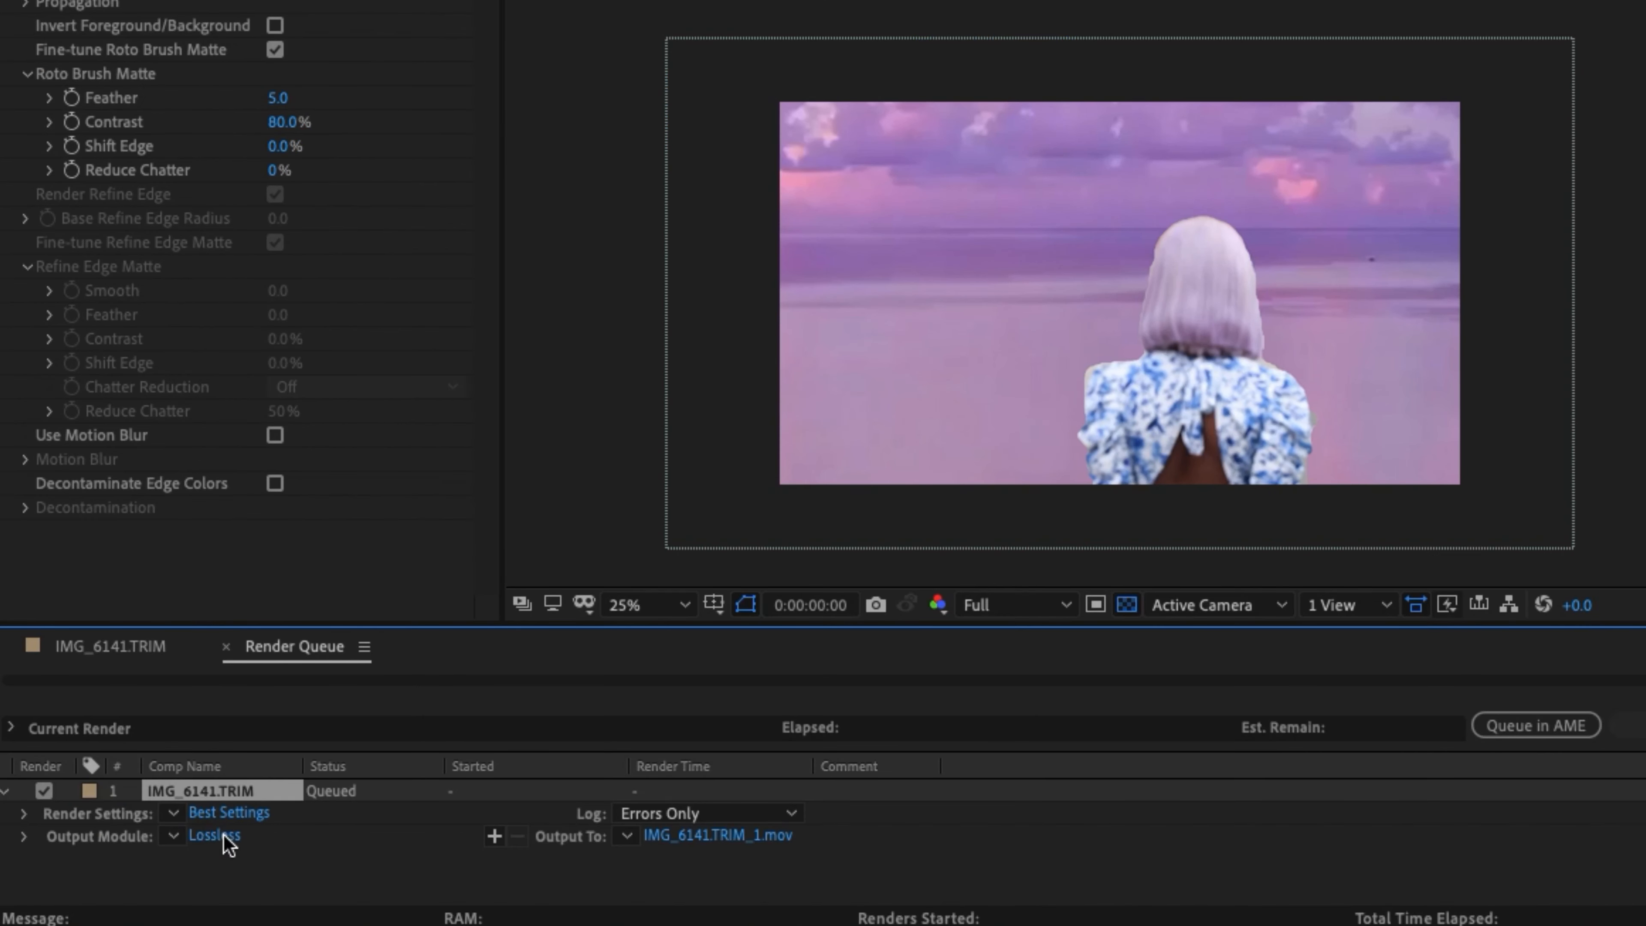
click(224, 834)
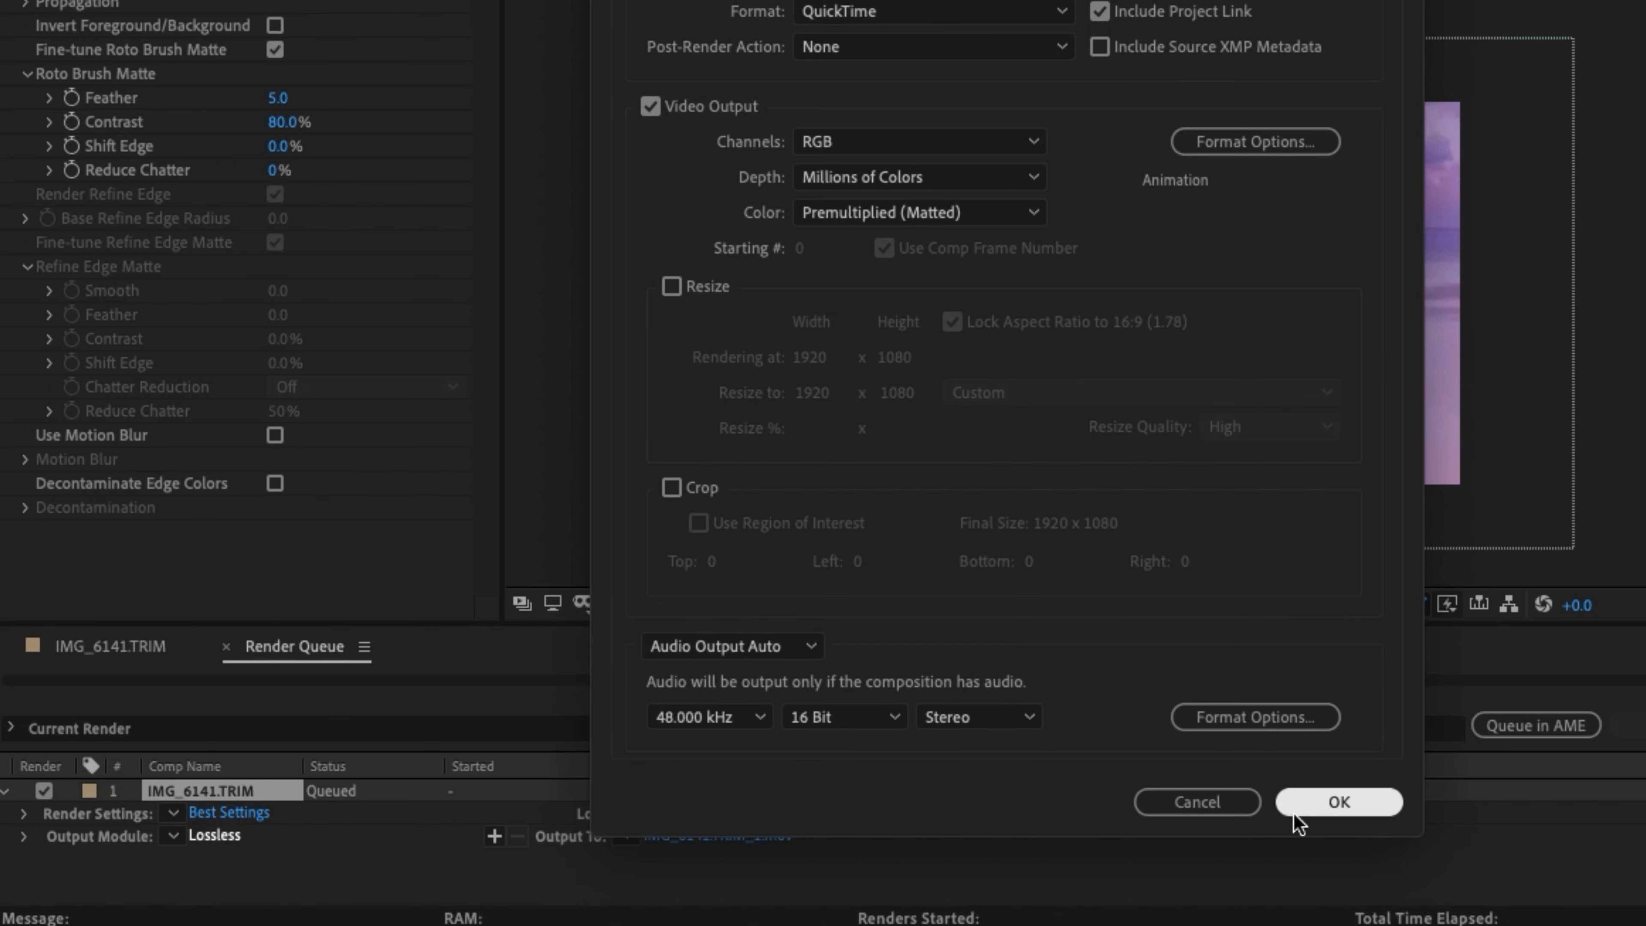
click(1352, 804)
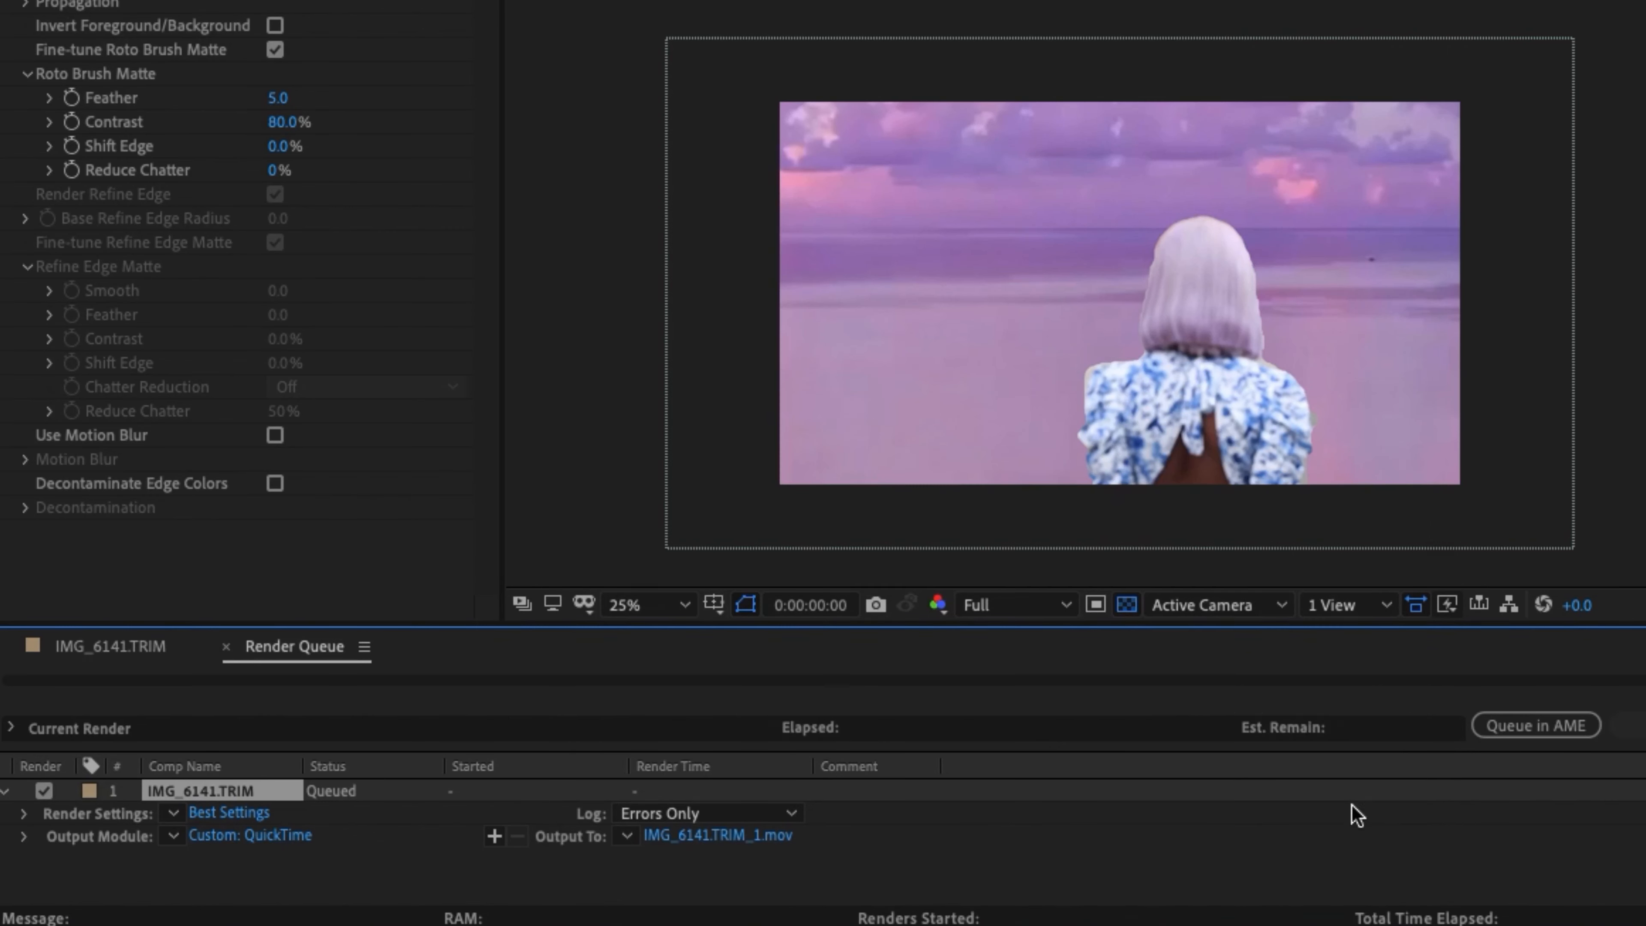
Set the output movie to "new green scree" as QuickTime in the Downloads folder and start the render.
click(708, 835)
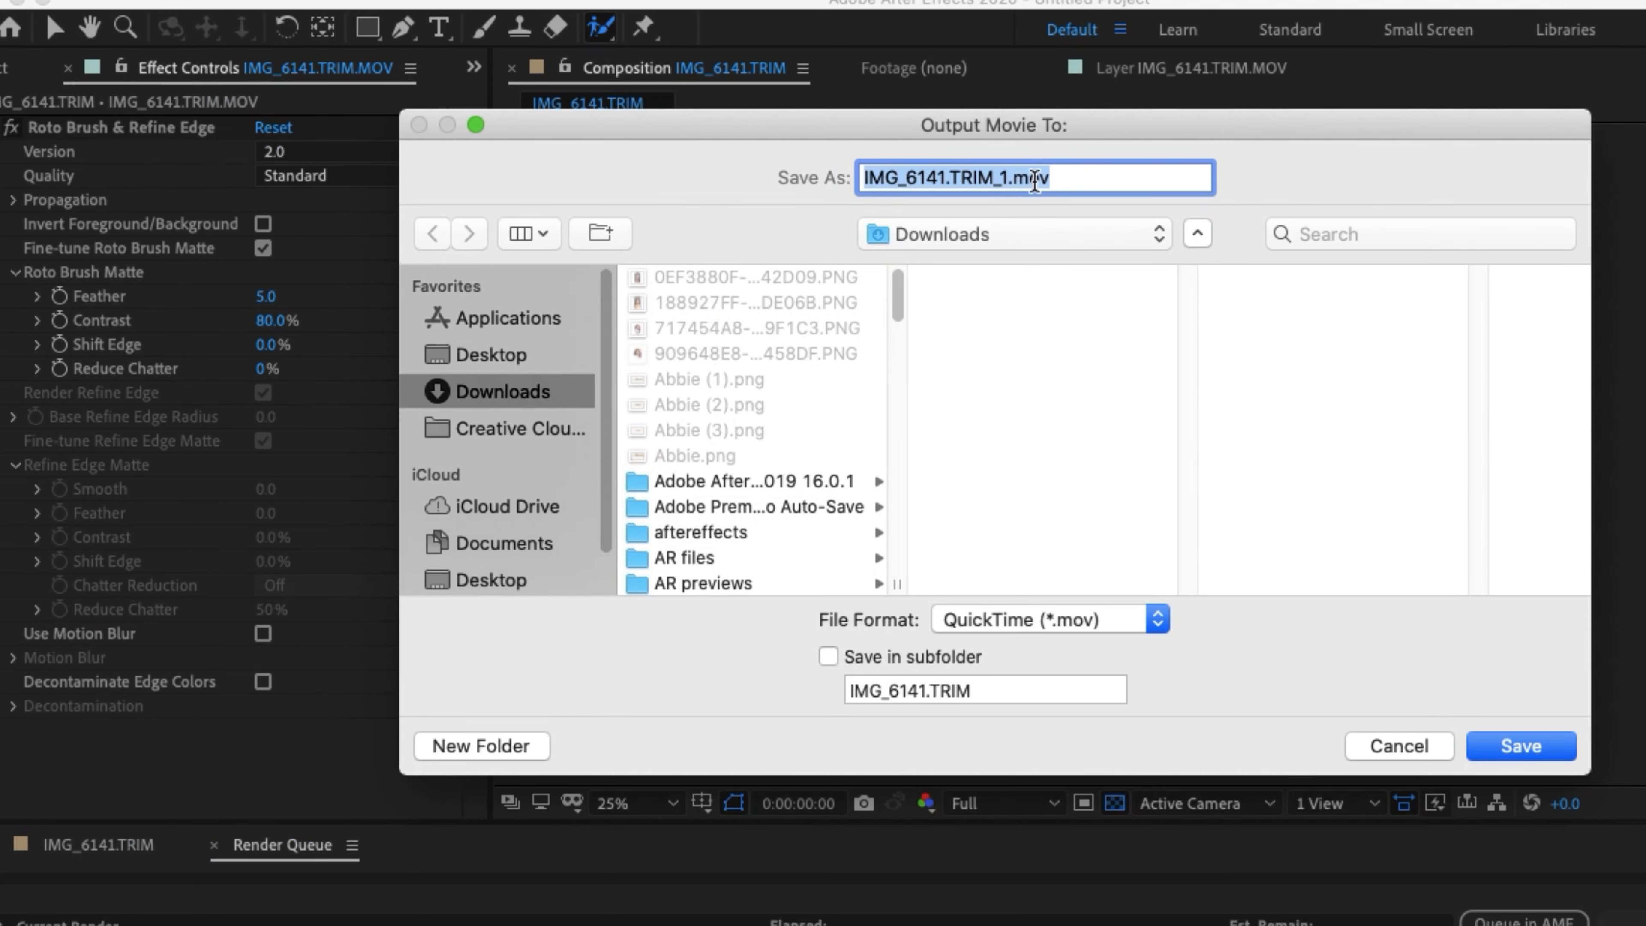
key(BackSpace)
text(m)
key(BackSpace)
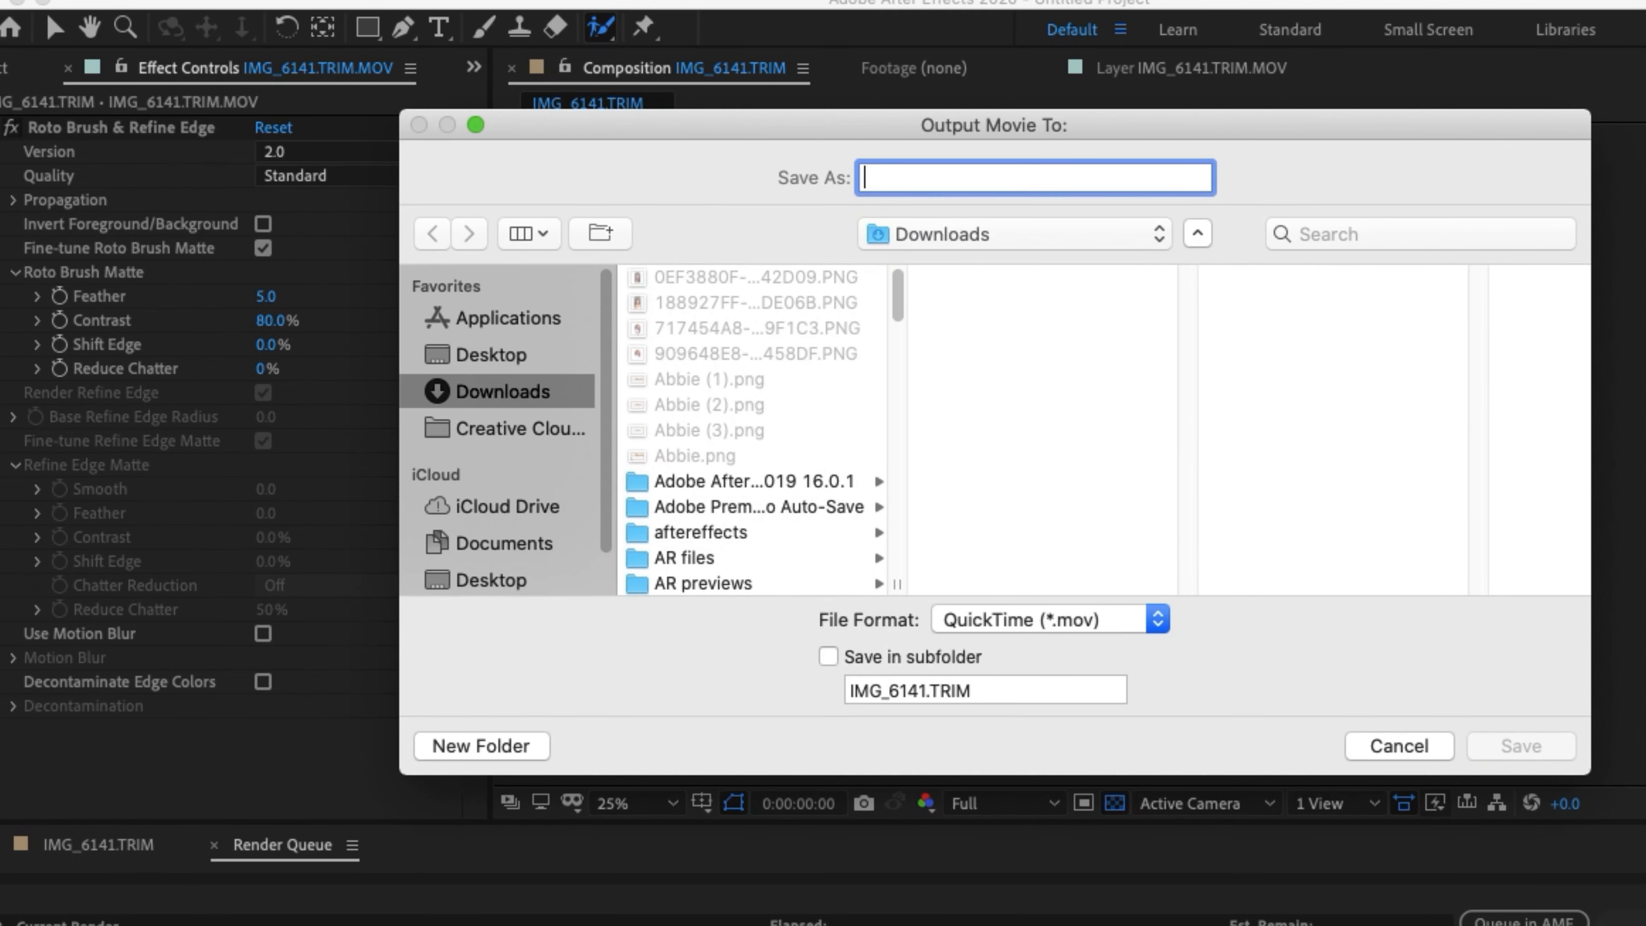
text(new )
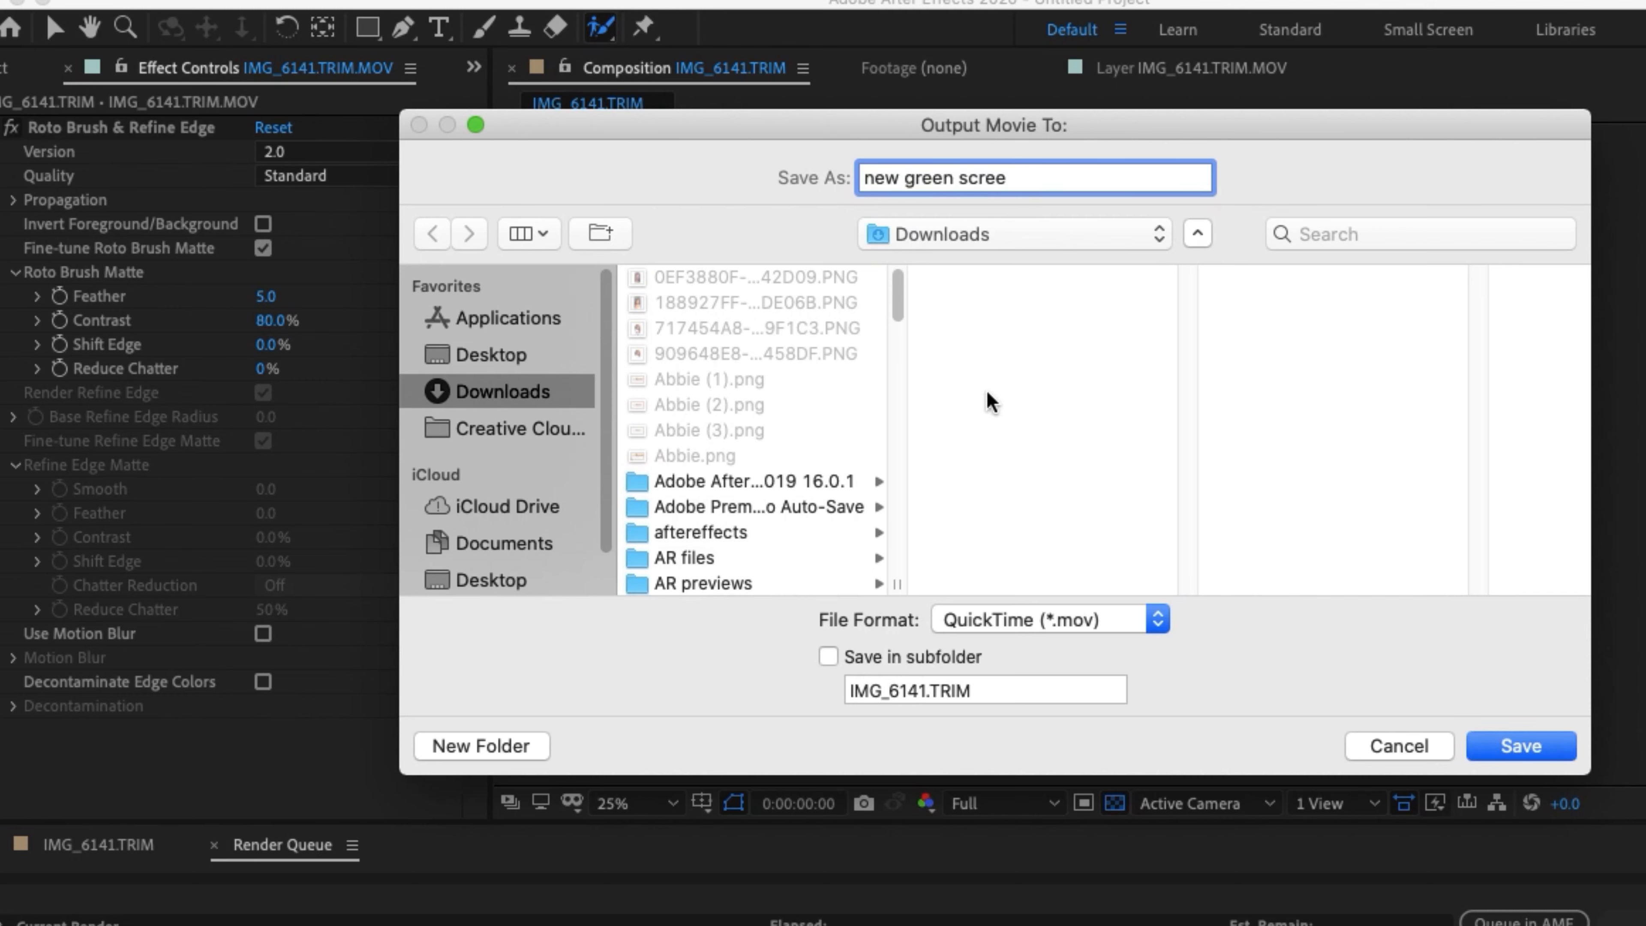
text(green scree)
click(1120, 626)
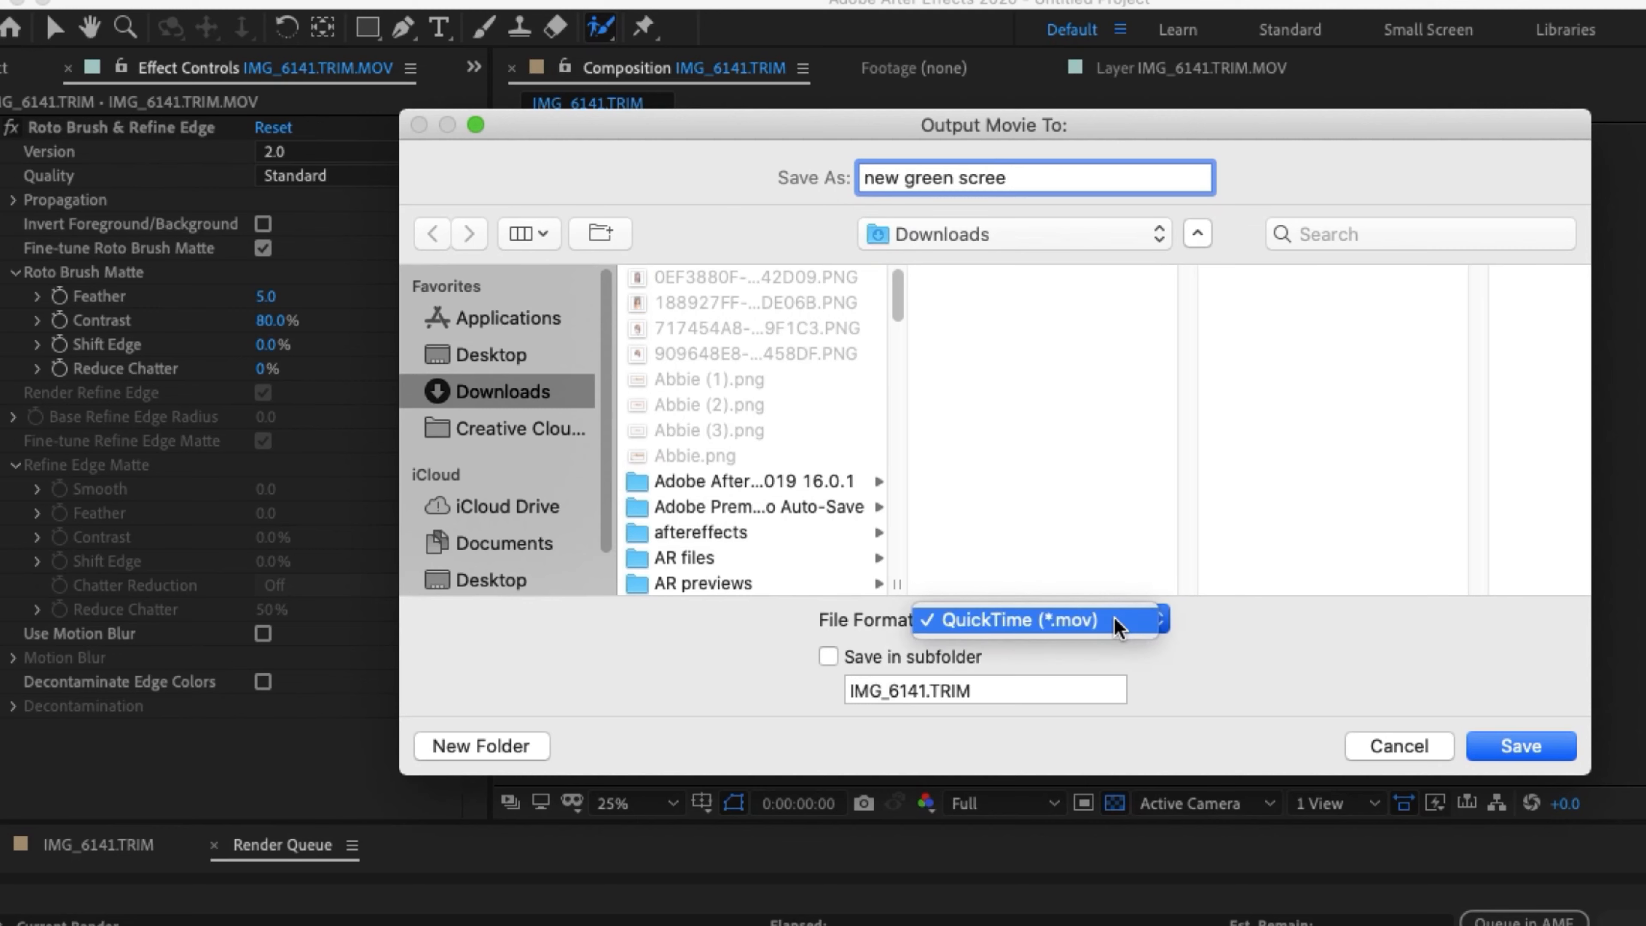
click(1269, 642)
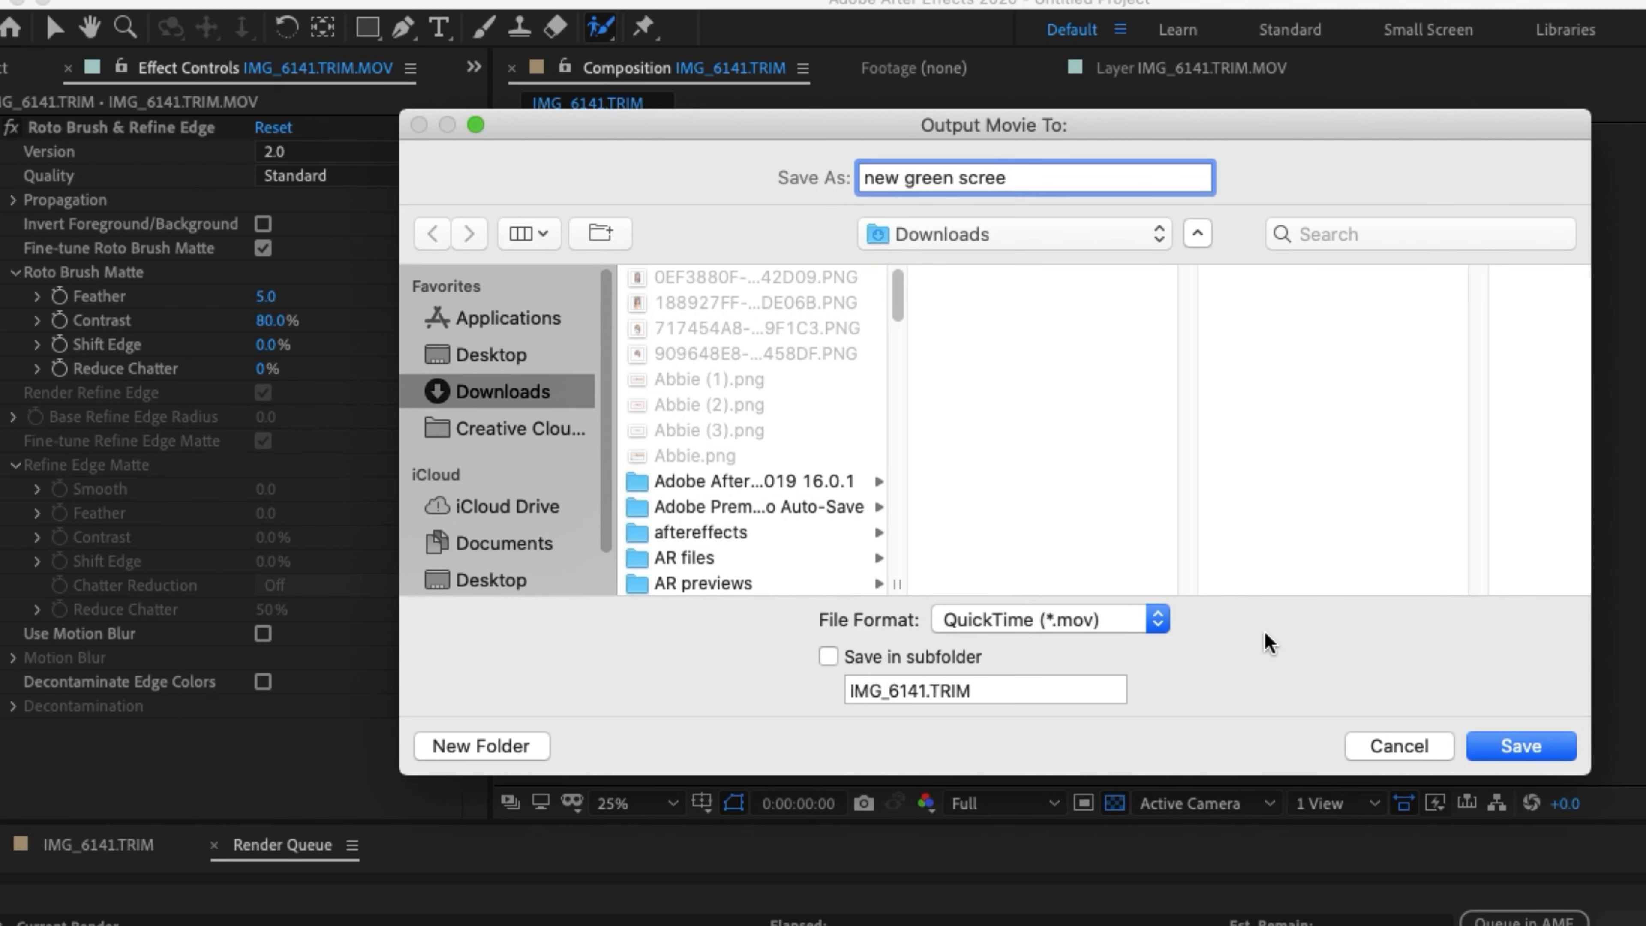
click(1507, 752)
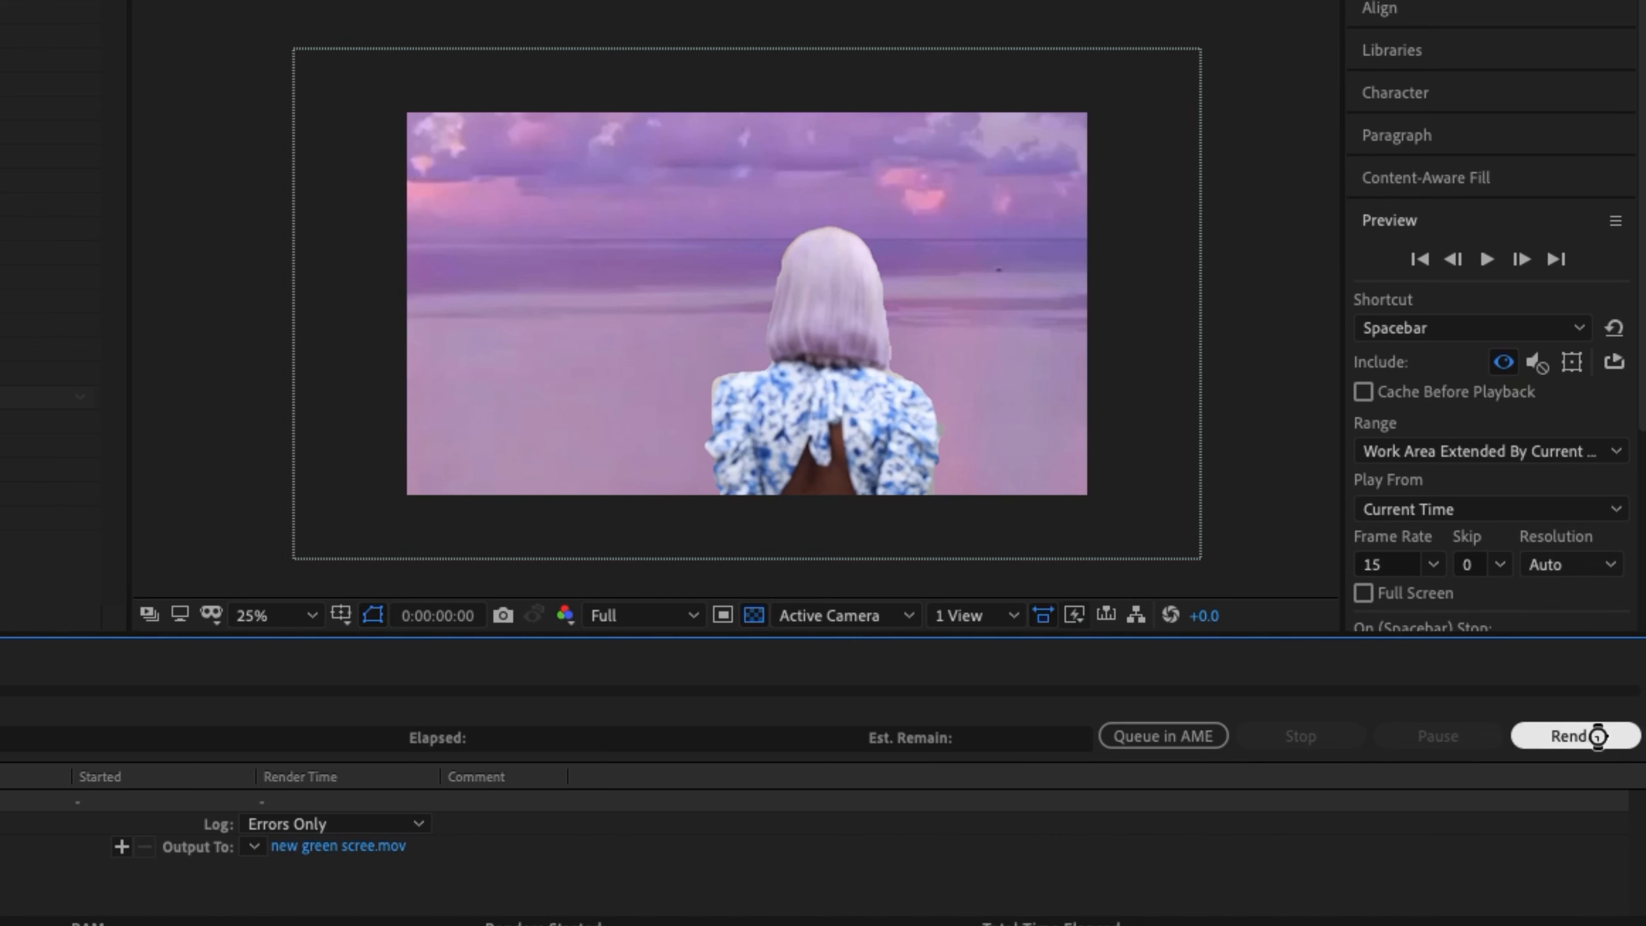
click(1598, 736)
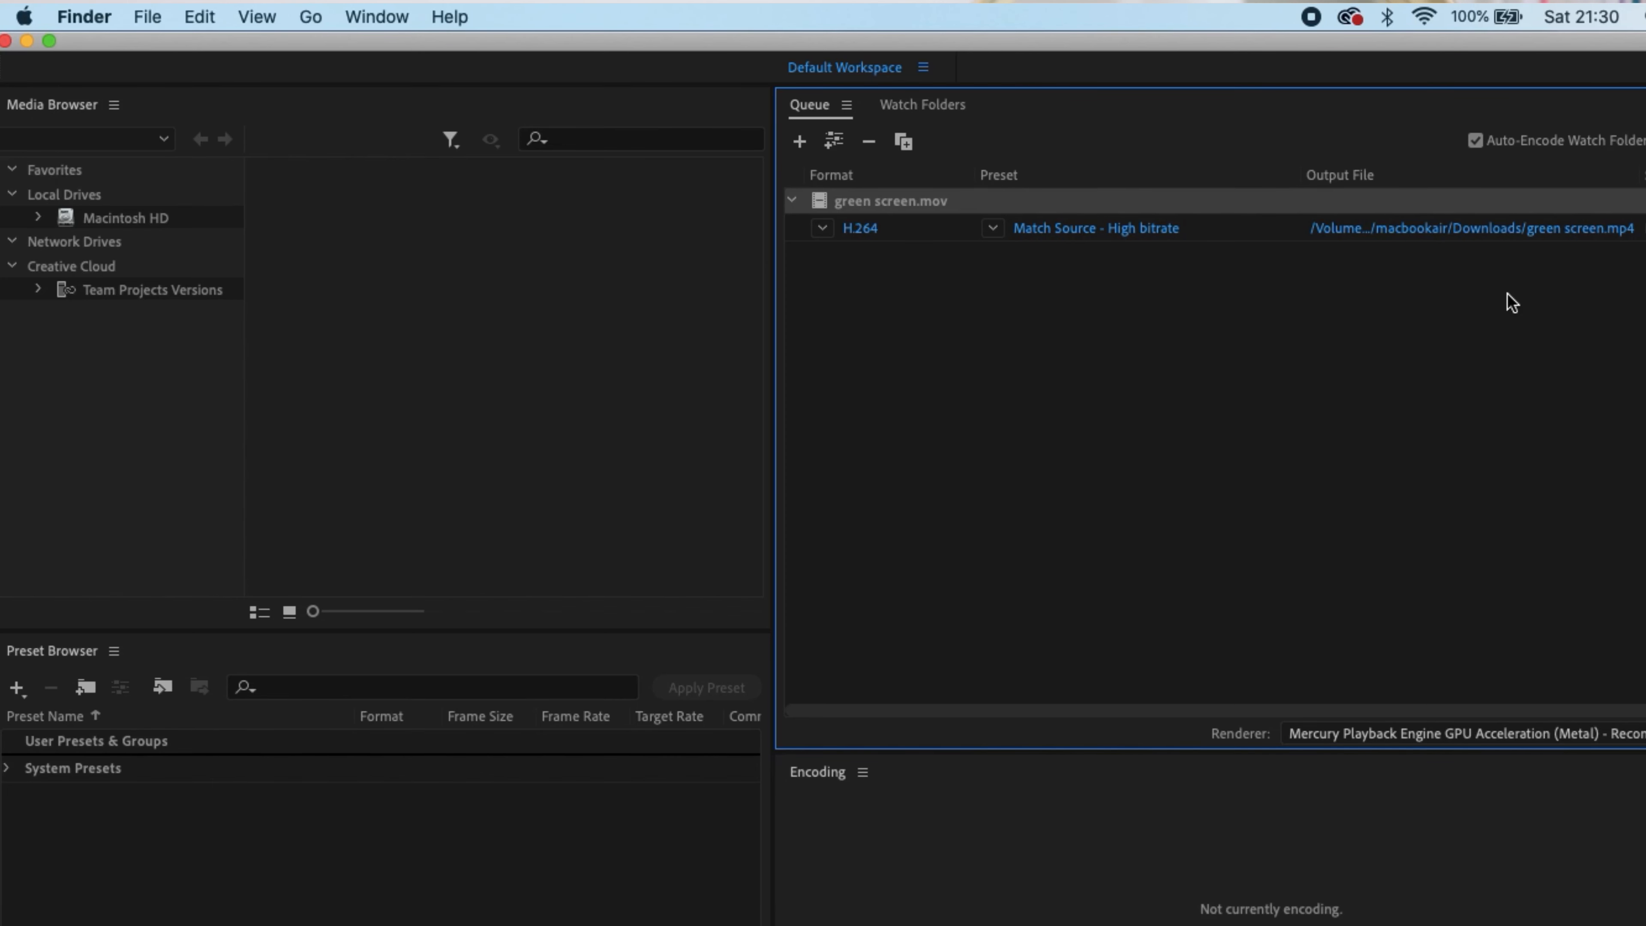
Switch to Media Encoder, browse the Downloads folder and add new green scree.mov to the encoding queue.
click(523, 351)
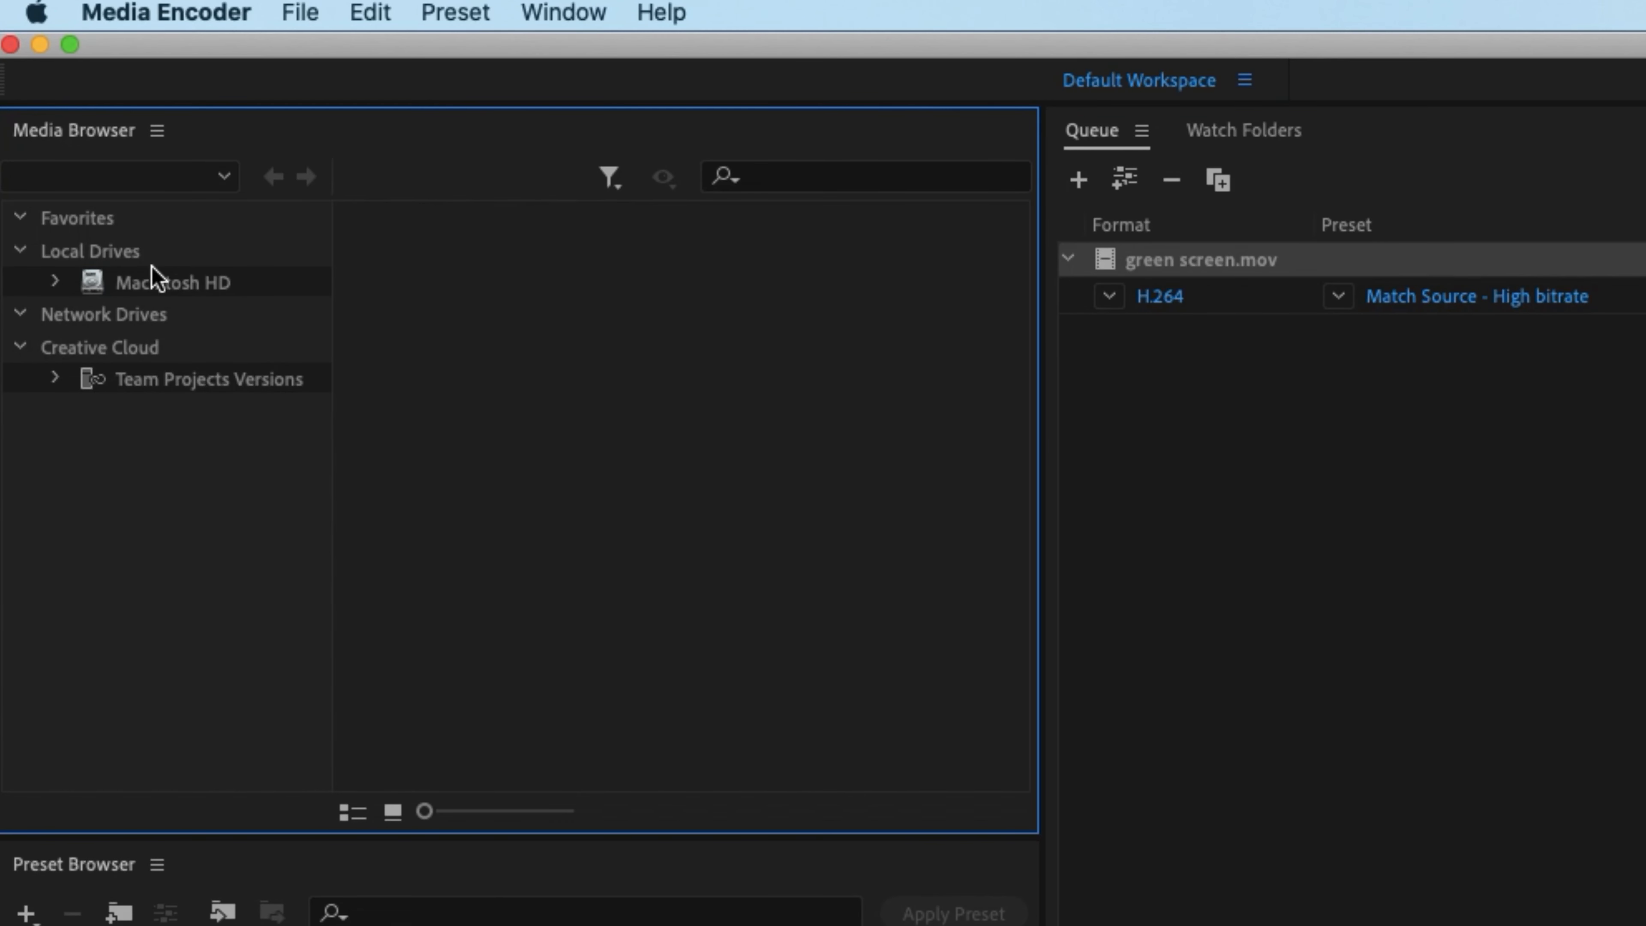
click(55, 282)
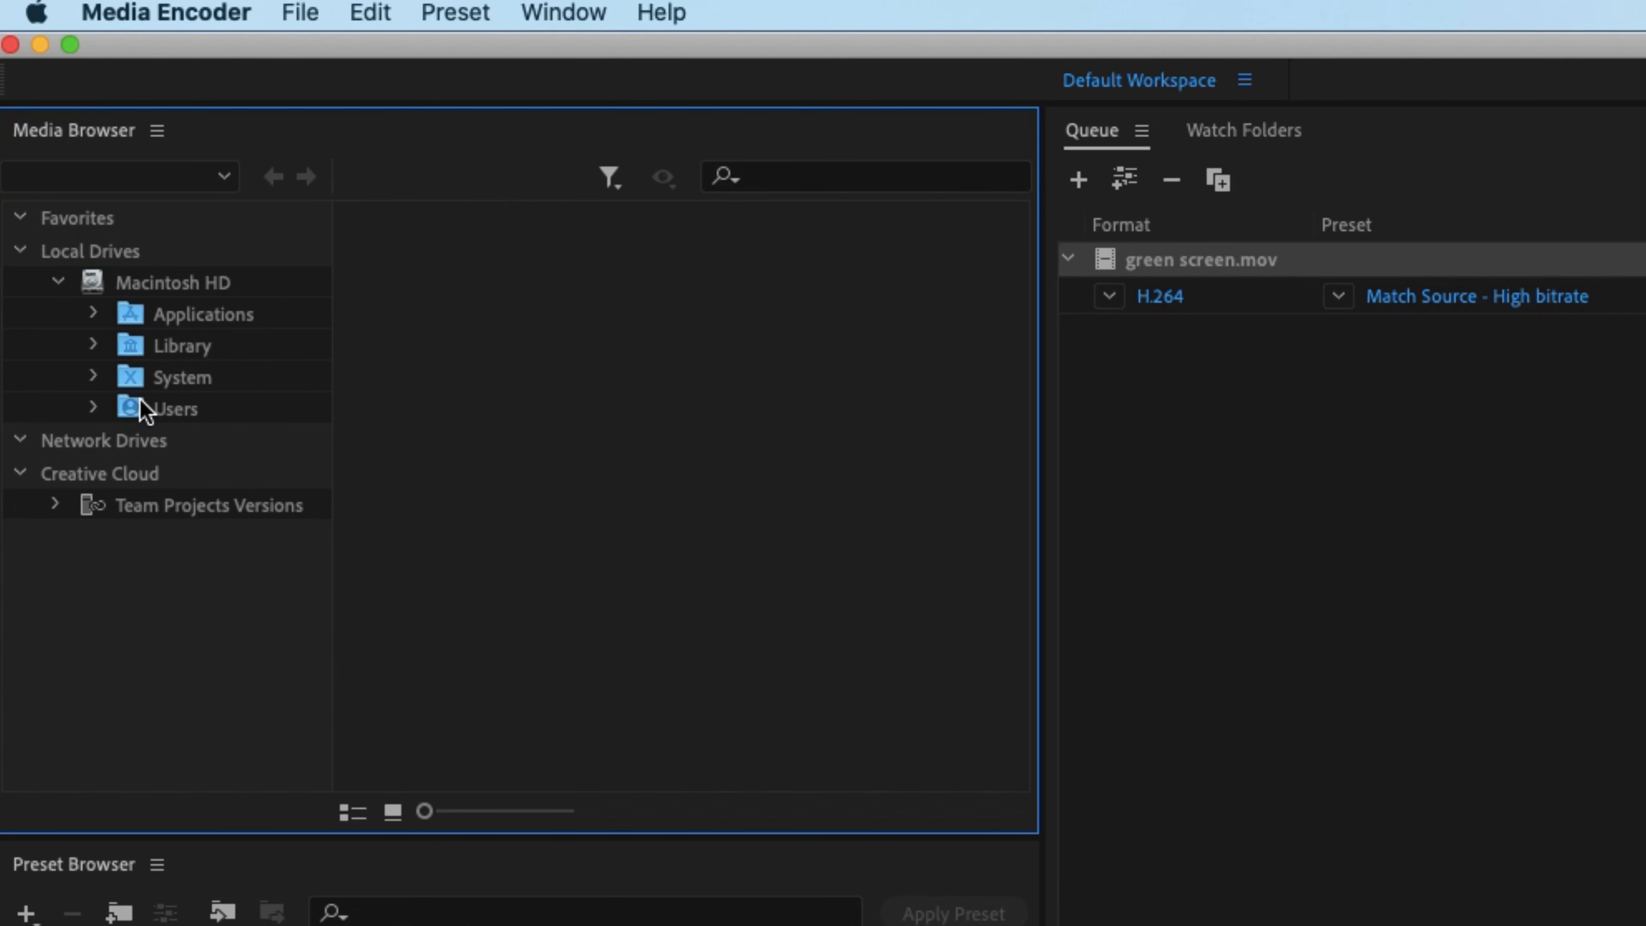
click(93, 408)
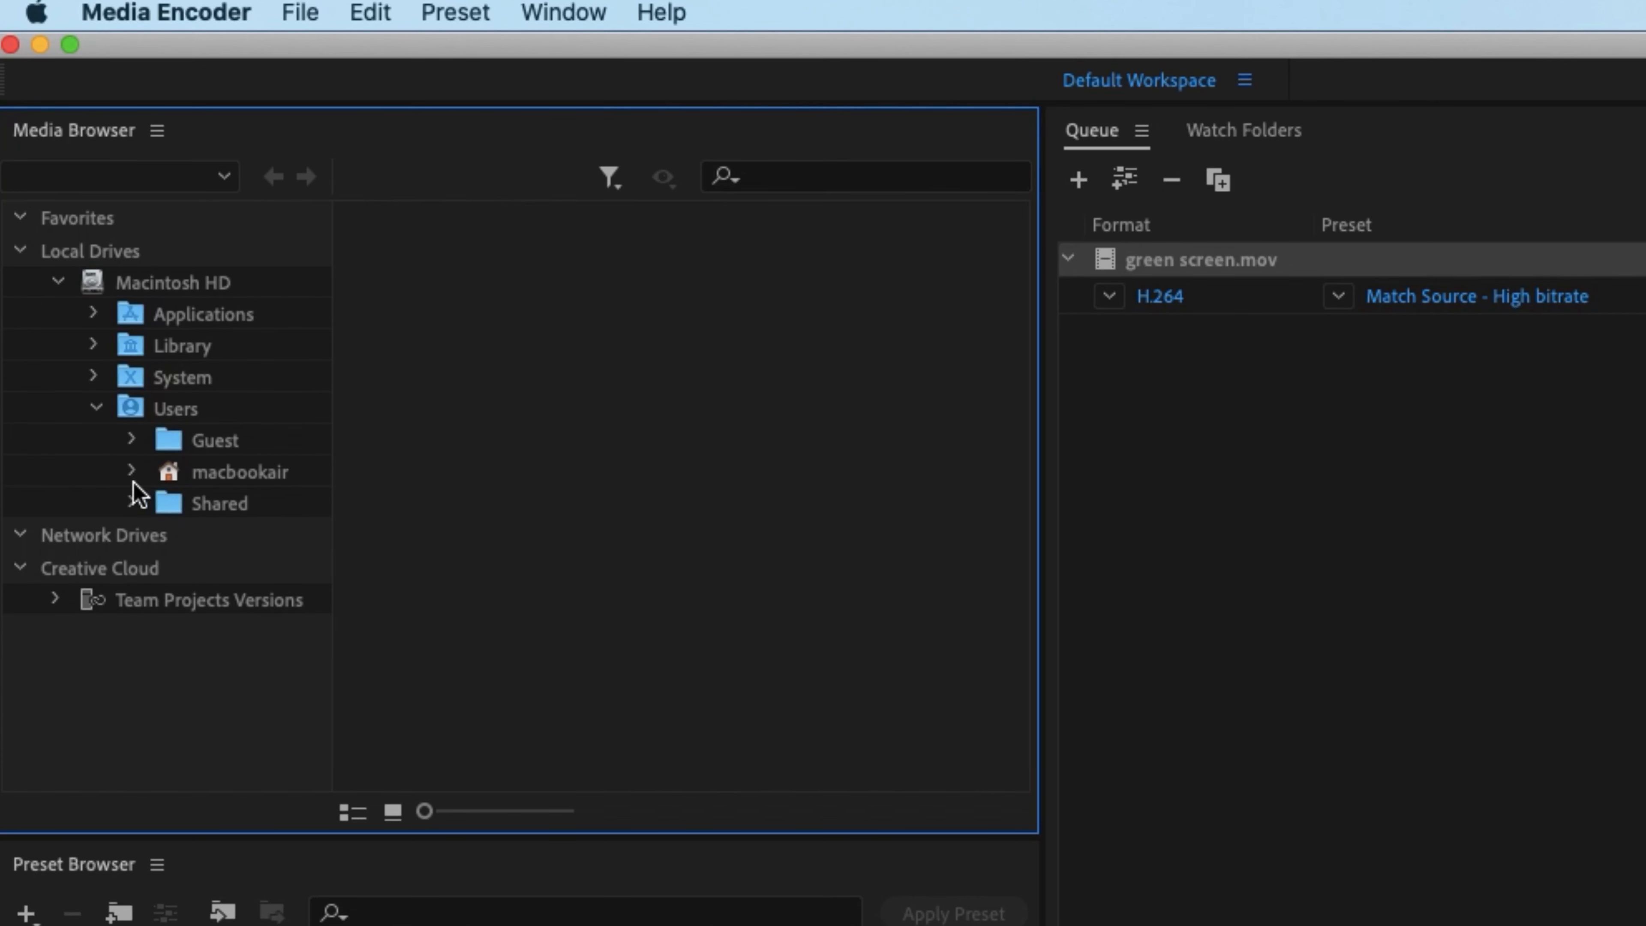
click(130, 472)
scroll(277, 633, down, 3)
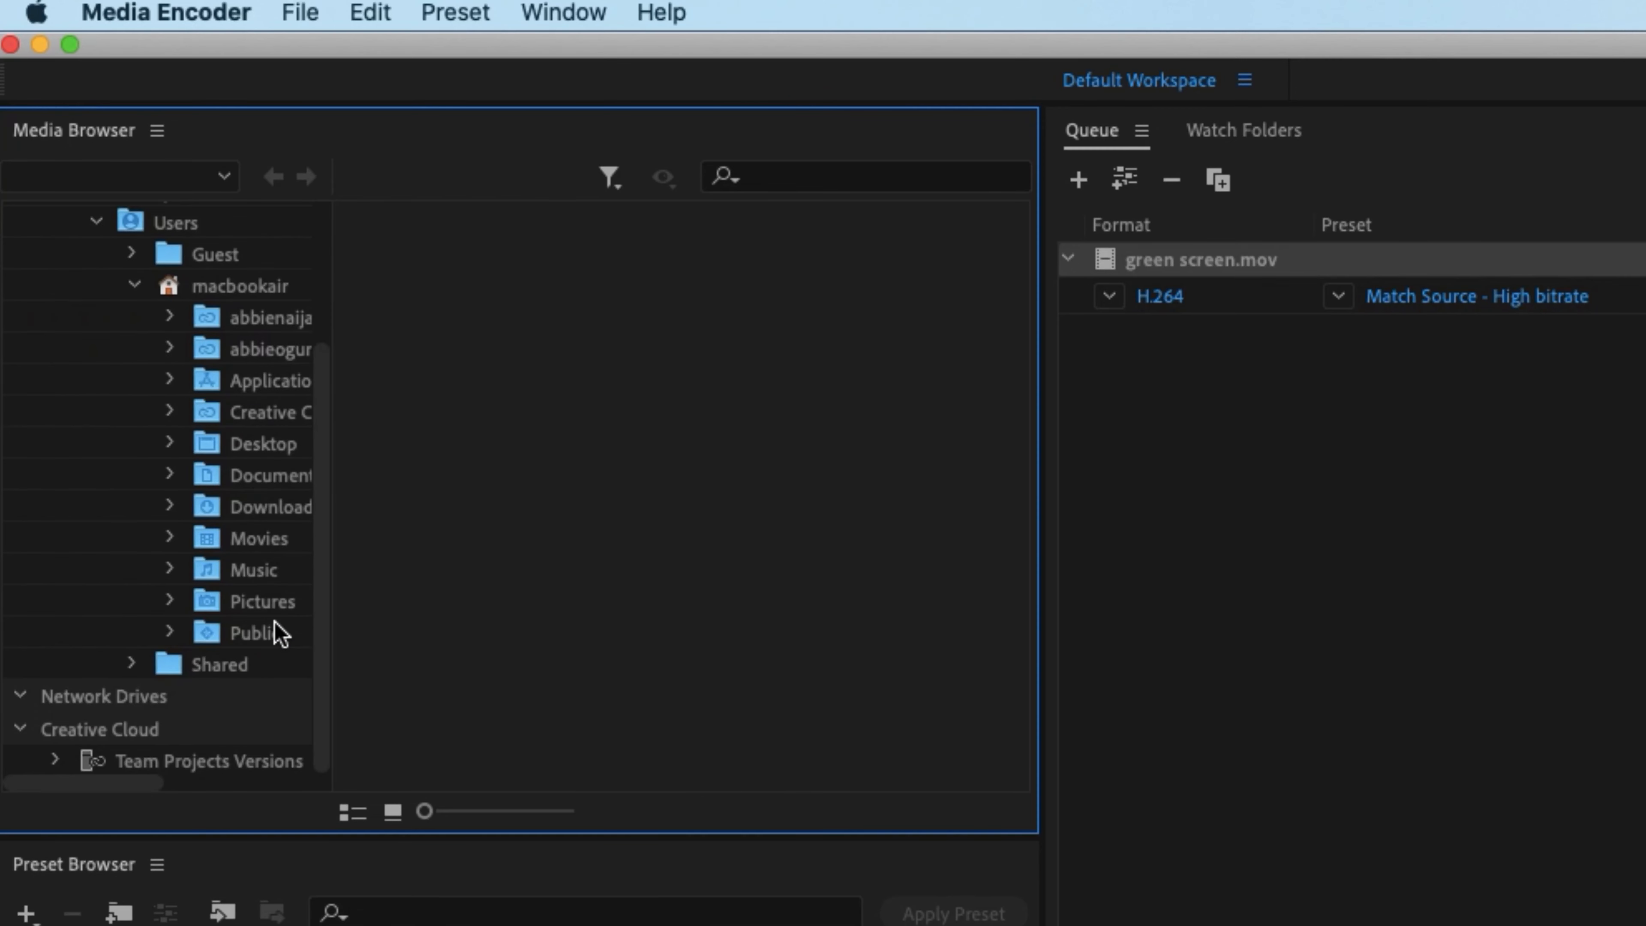
click(255, 512)
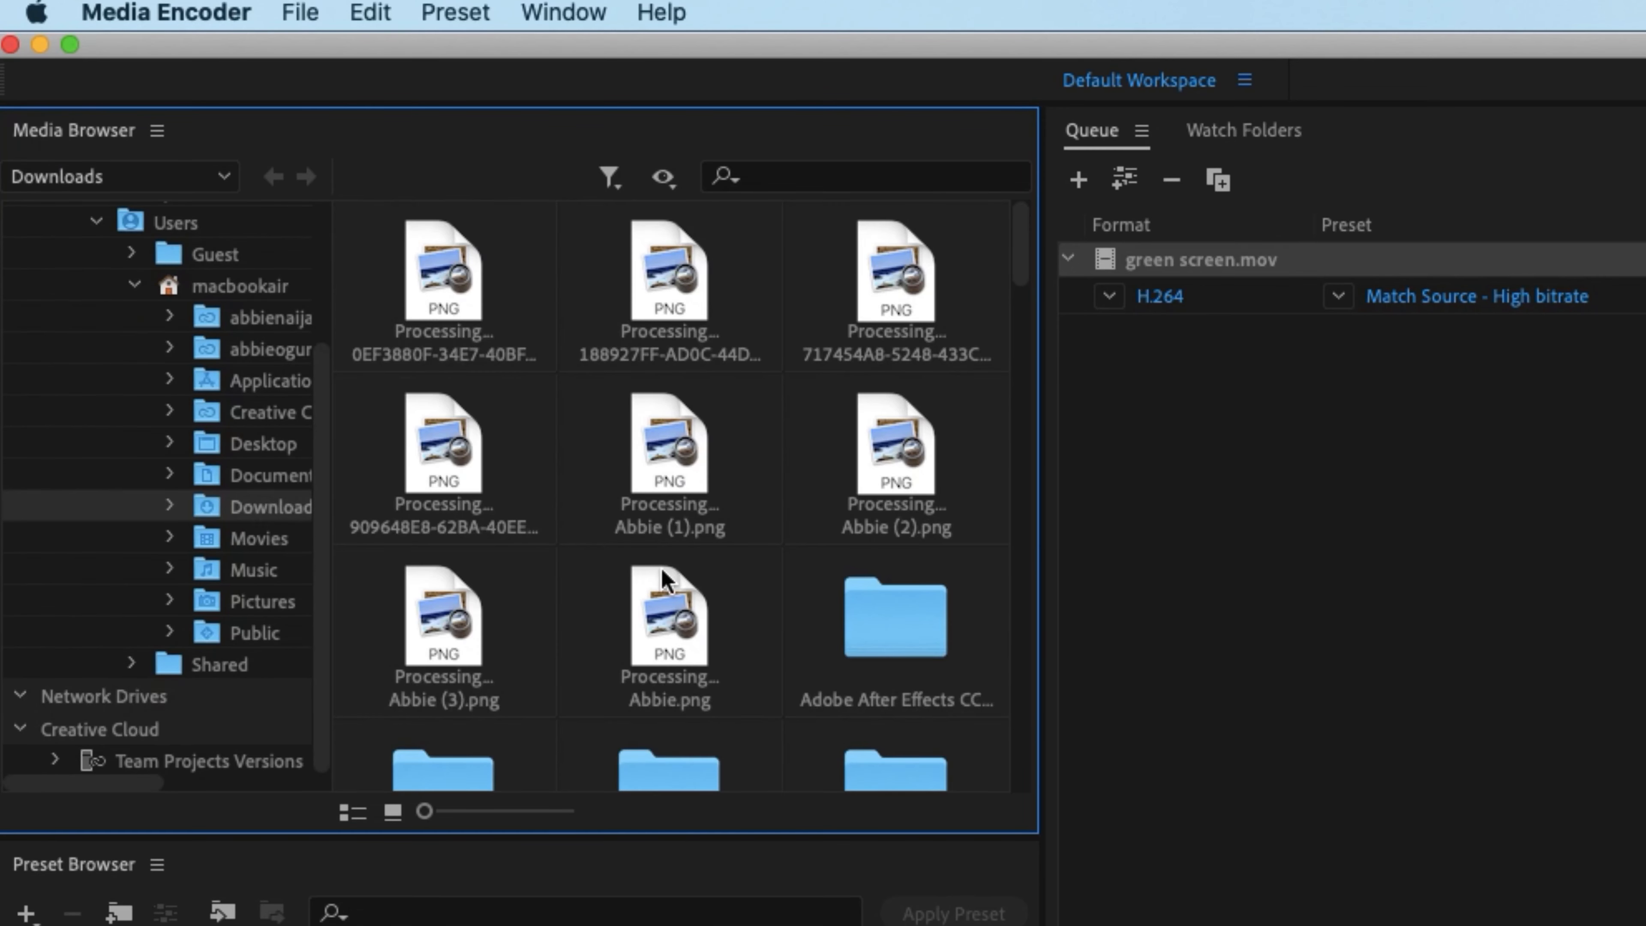
scroll(804, 697, down, 5)
scroll(804, 697, down, 5)
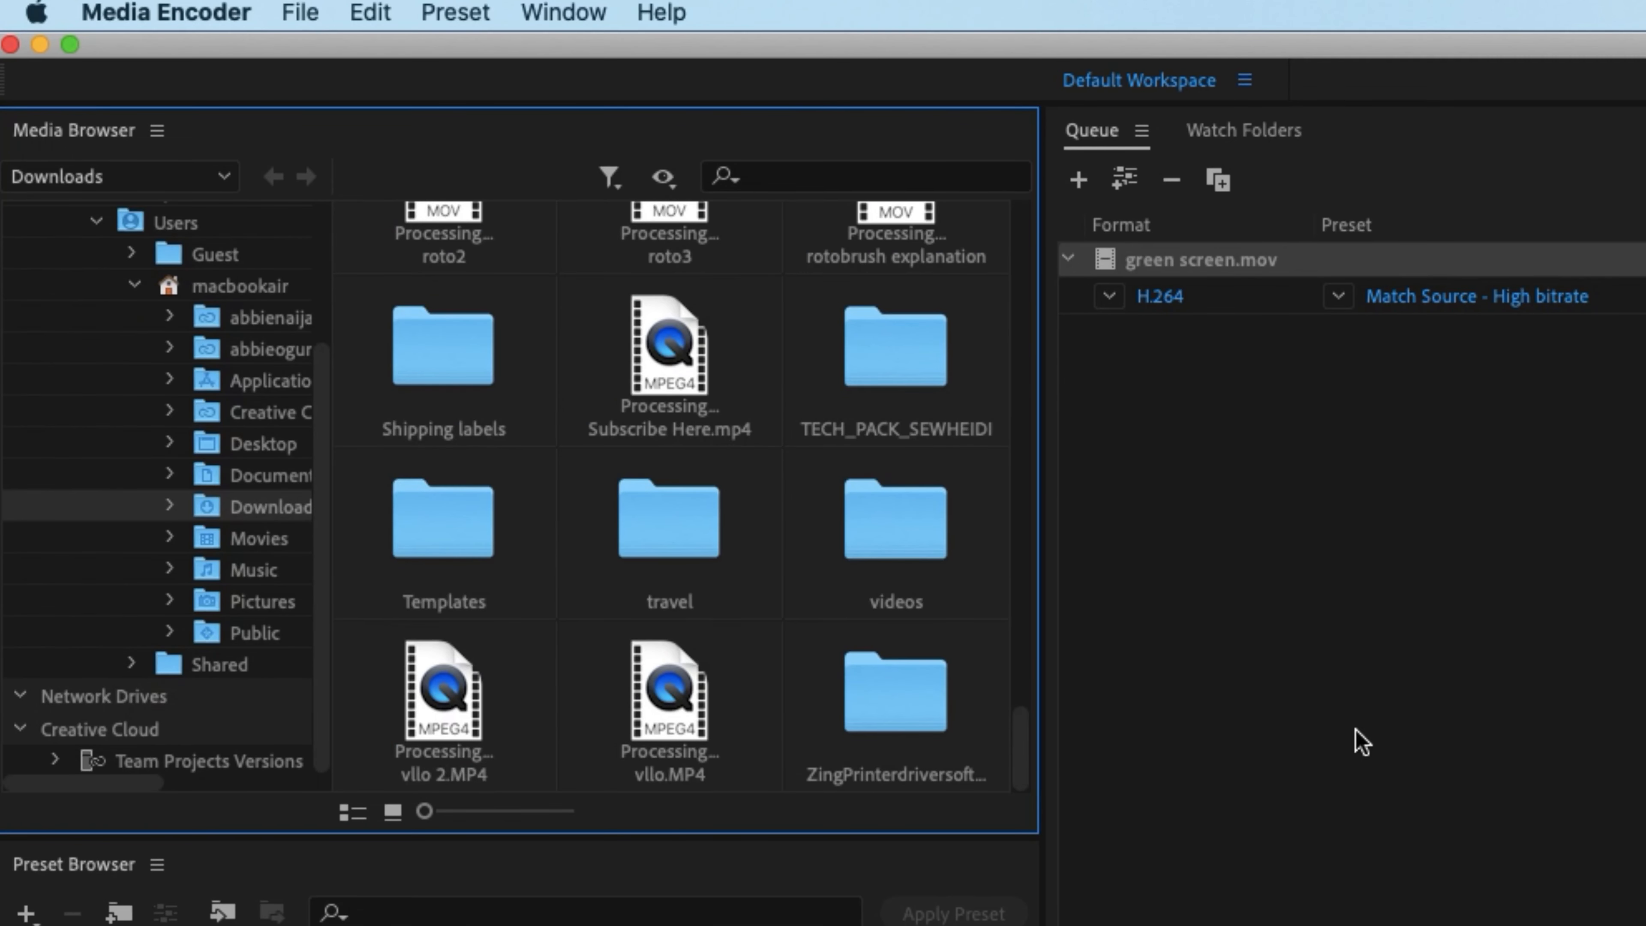
click(1382, 600)
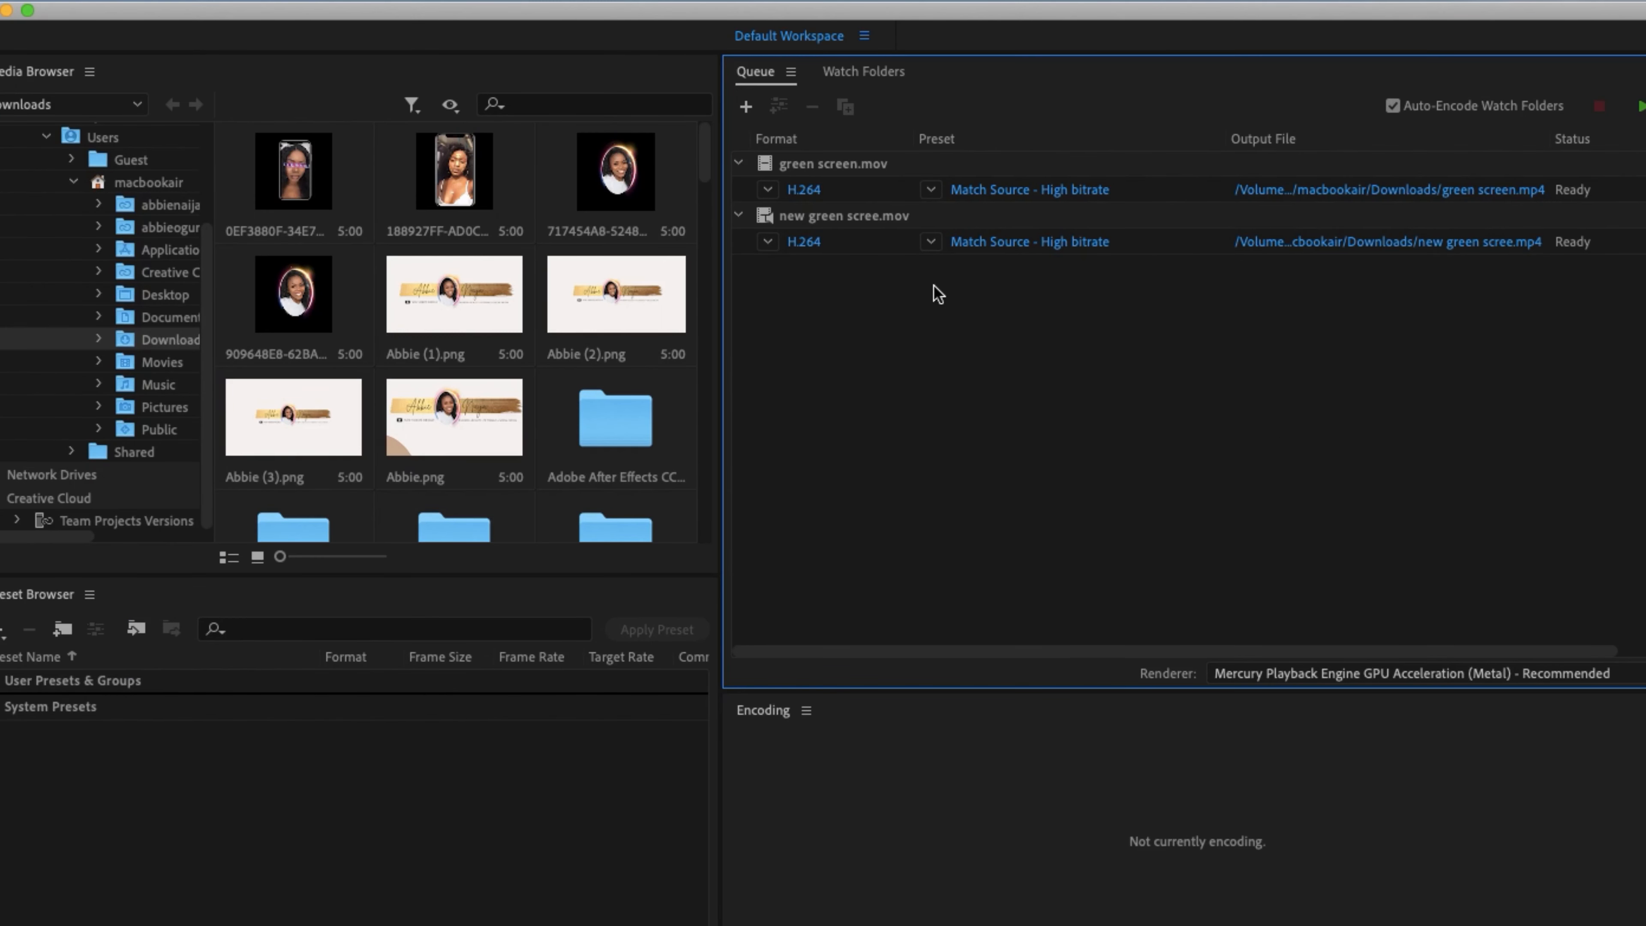
Review and accept the H.264 export settings of new green scree.mov with the Match Source - High bitrate preset, and start encoding the queue.
click(801, 242)
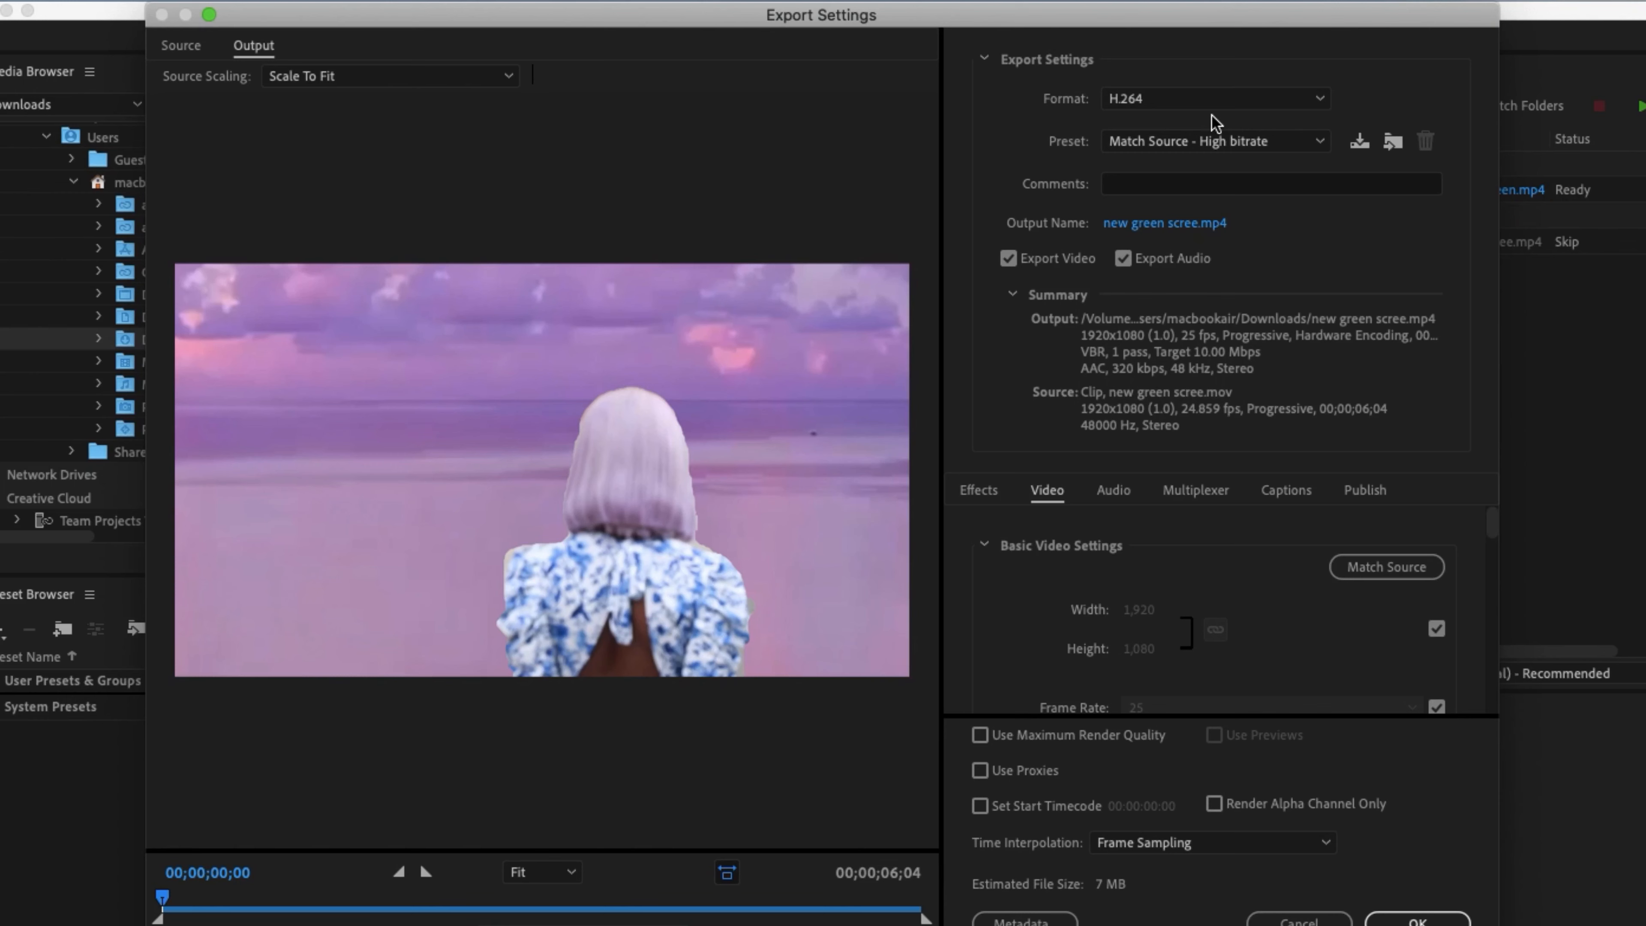
click(1213, 142)
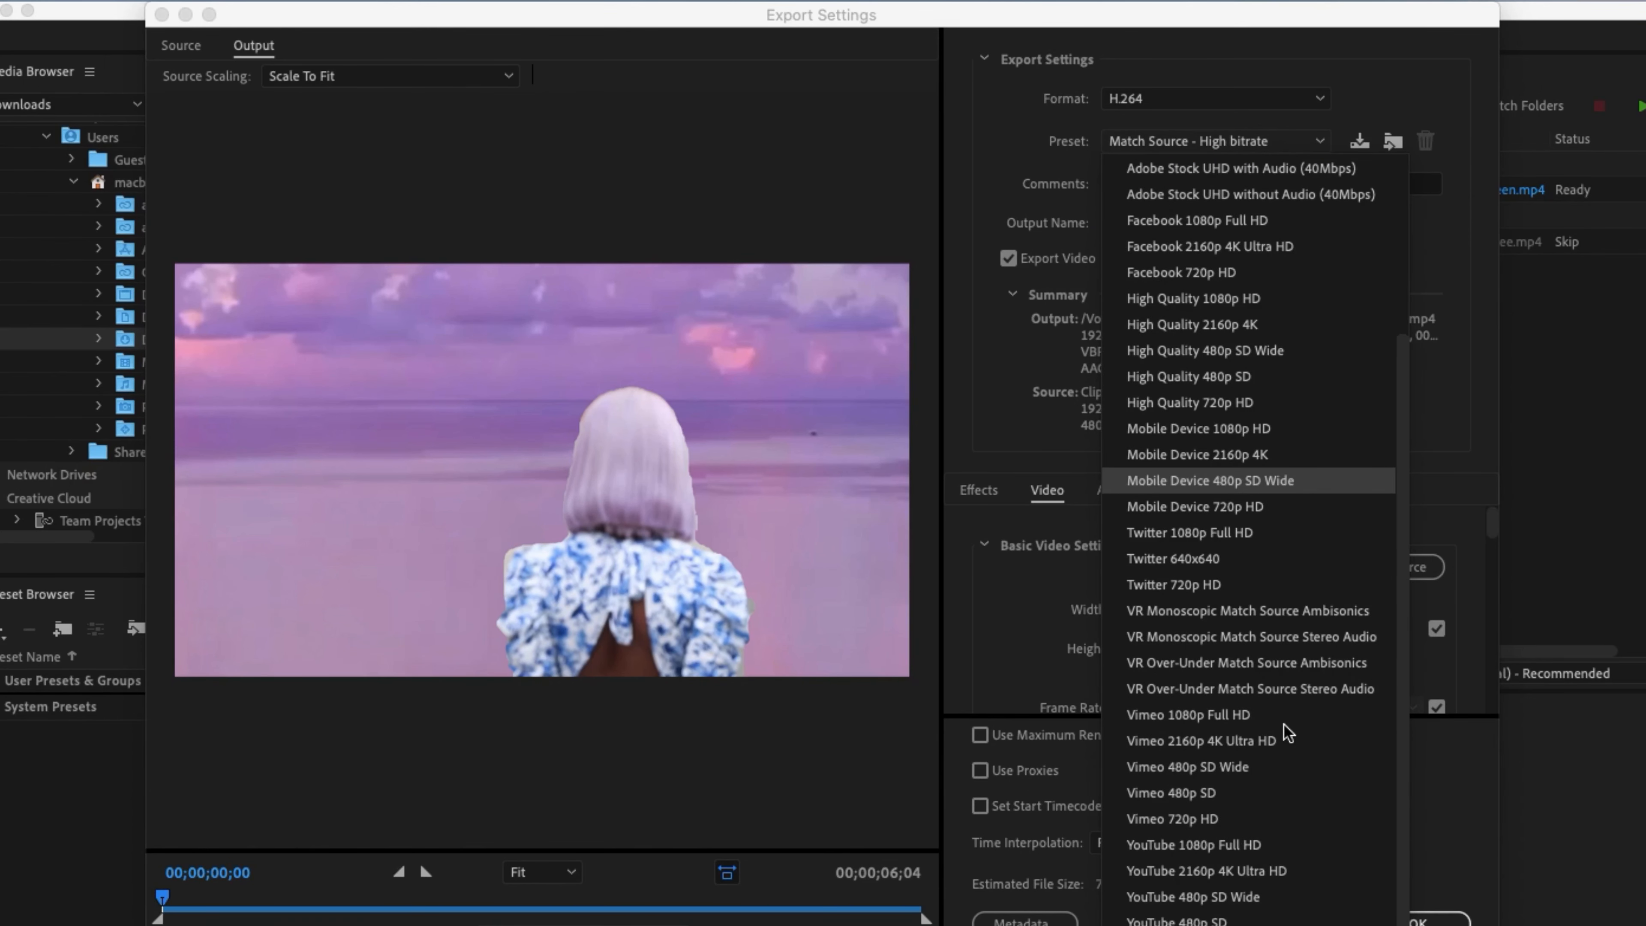
click(1459, 123)
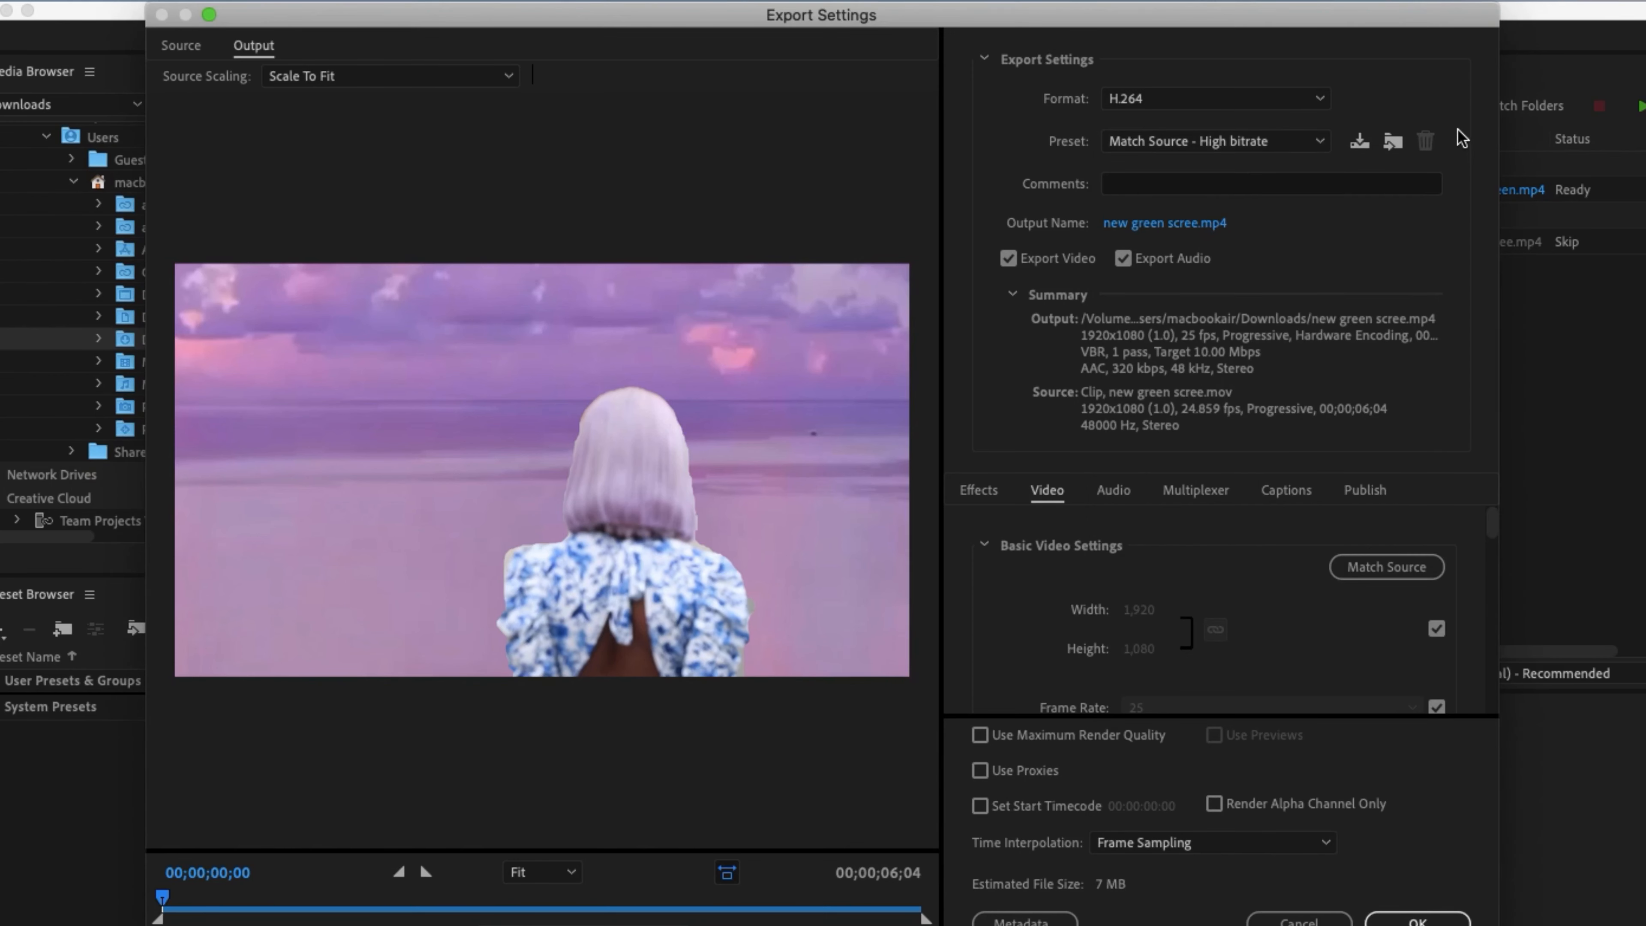
scroll(1282, 581, down, 5)
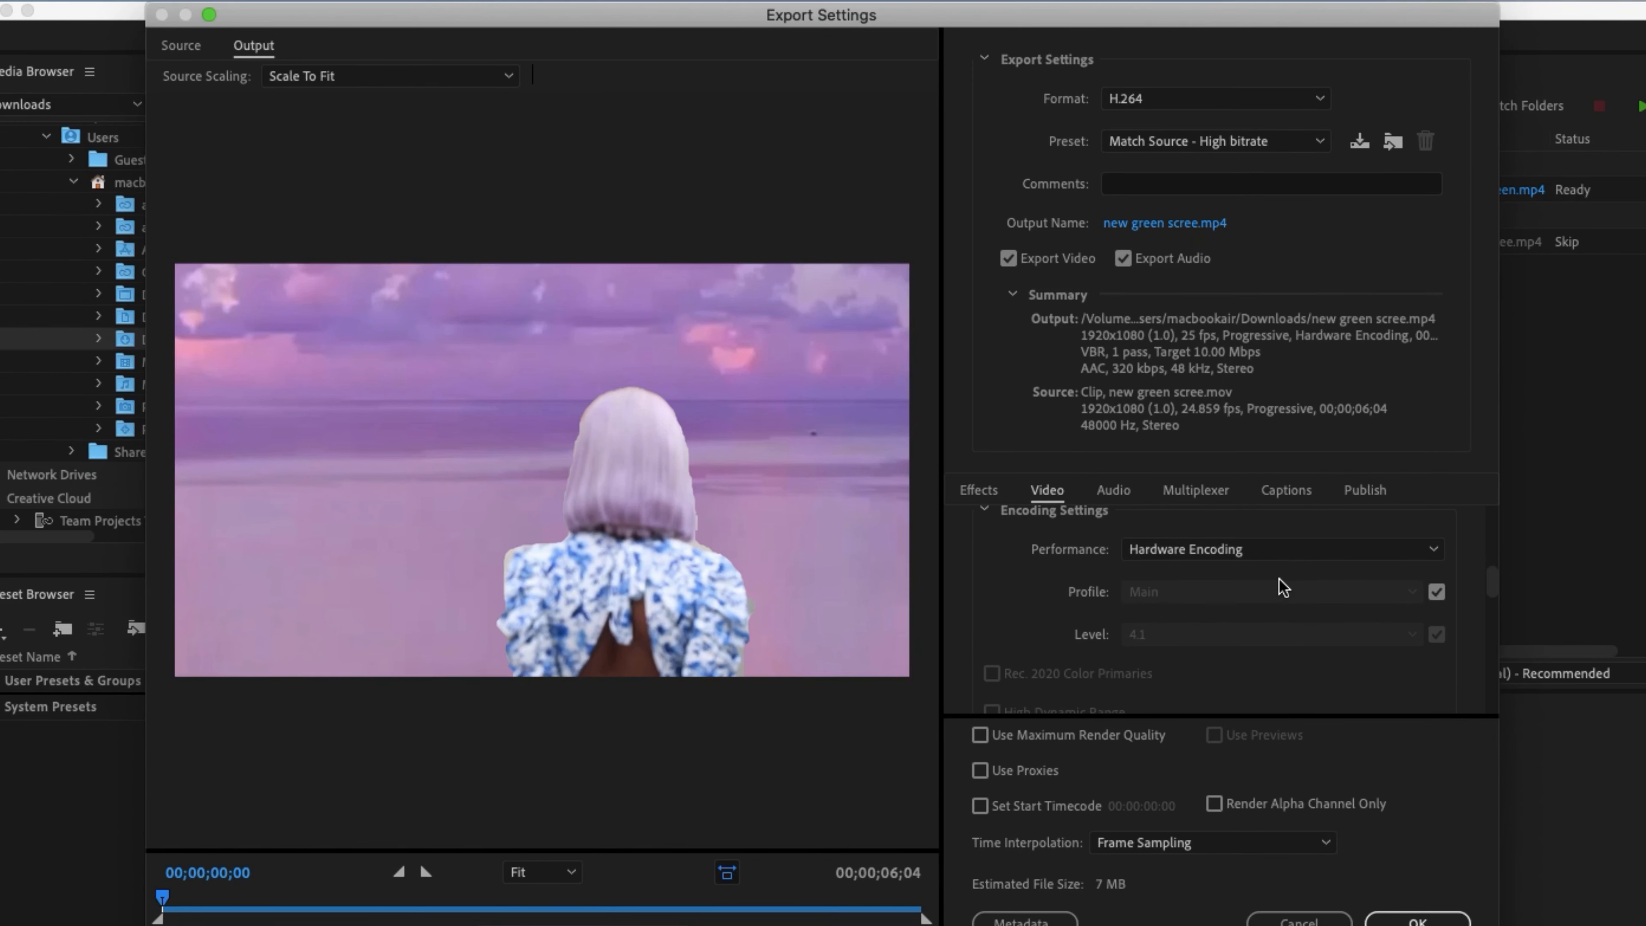
scroll(1283, 587, down, 8)
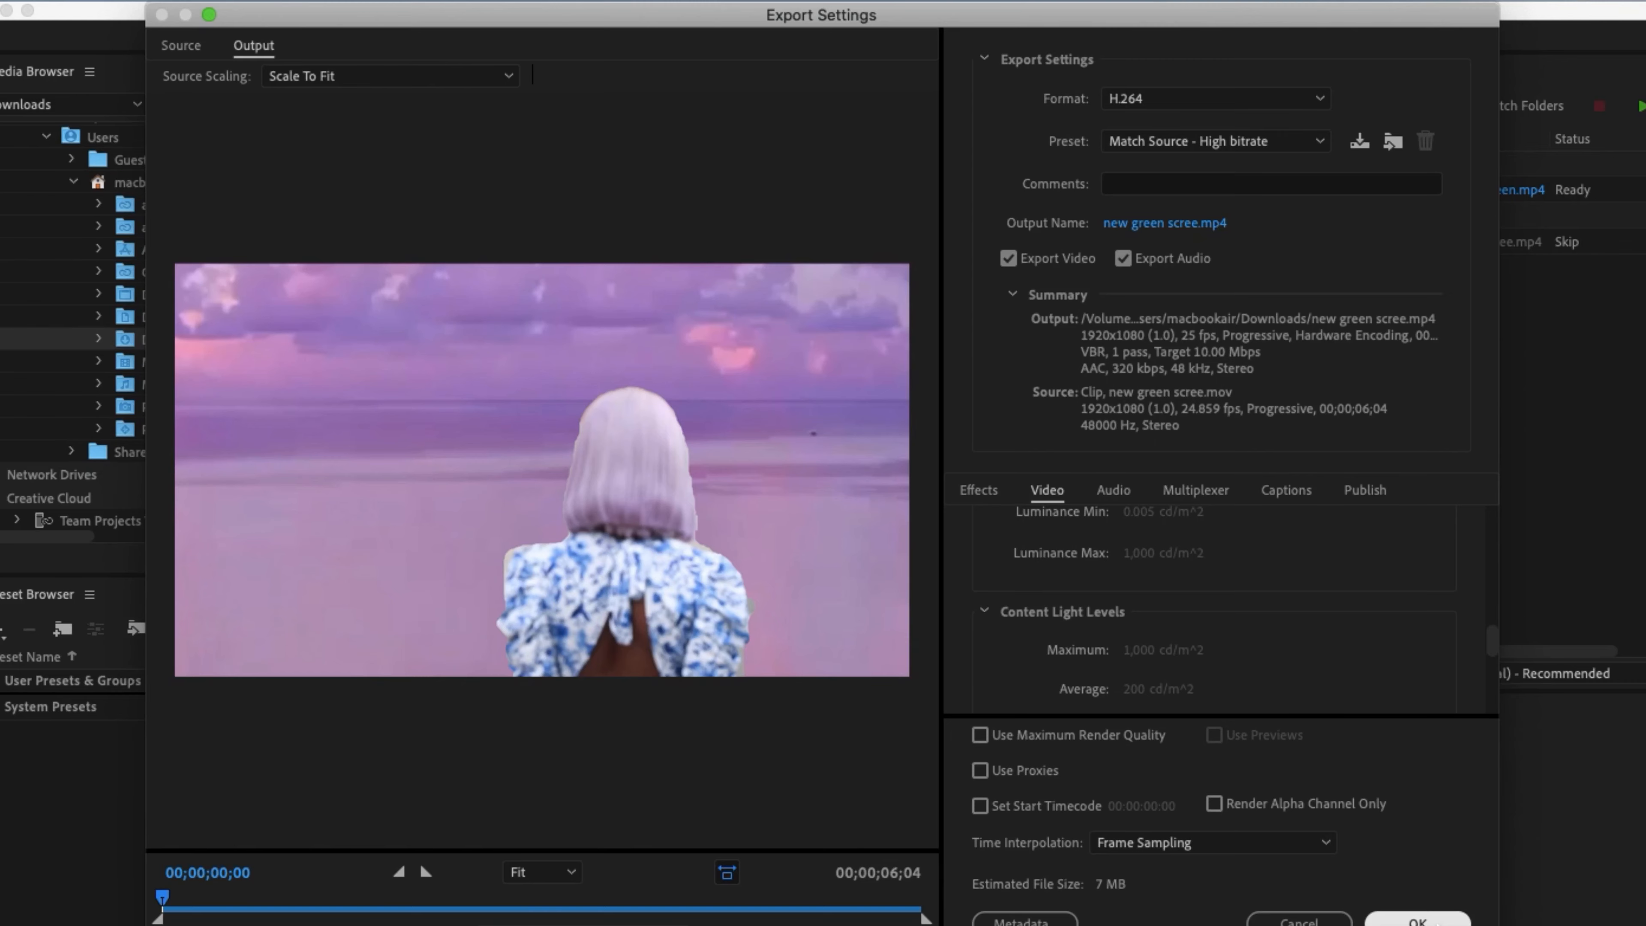
click(1418, 919)
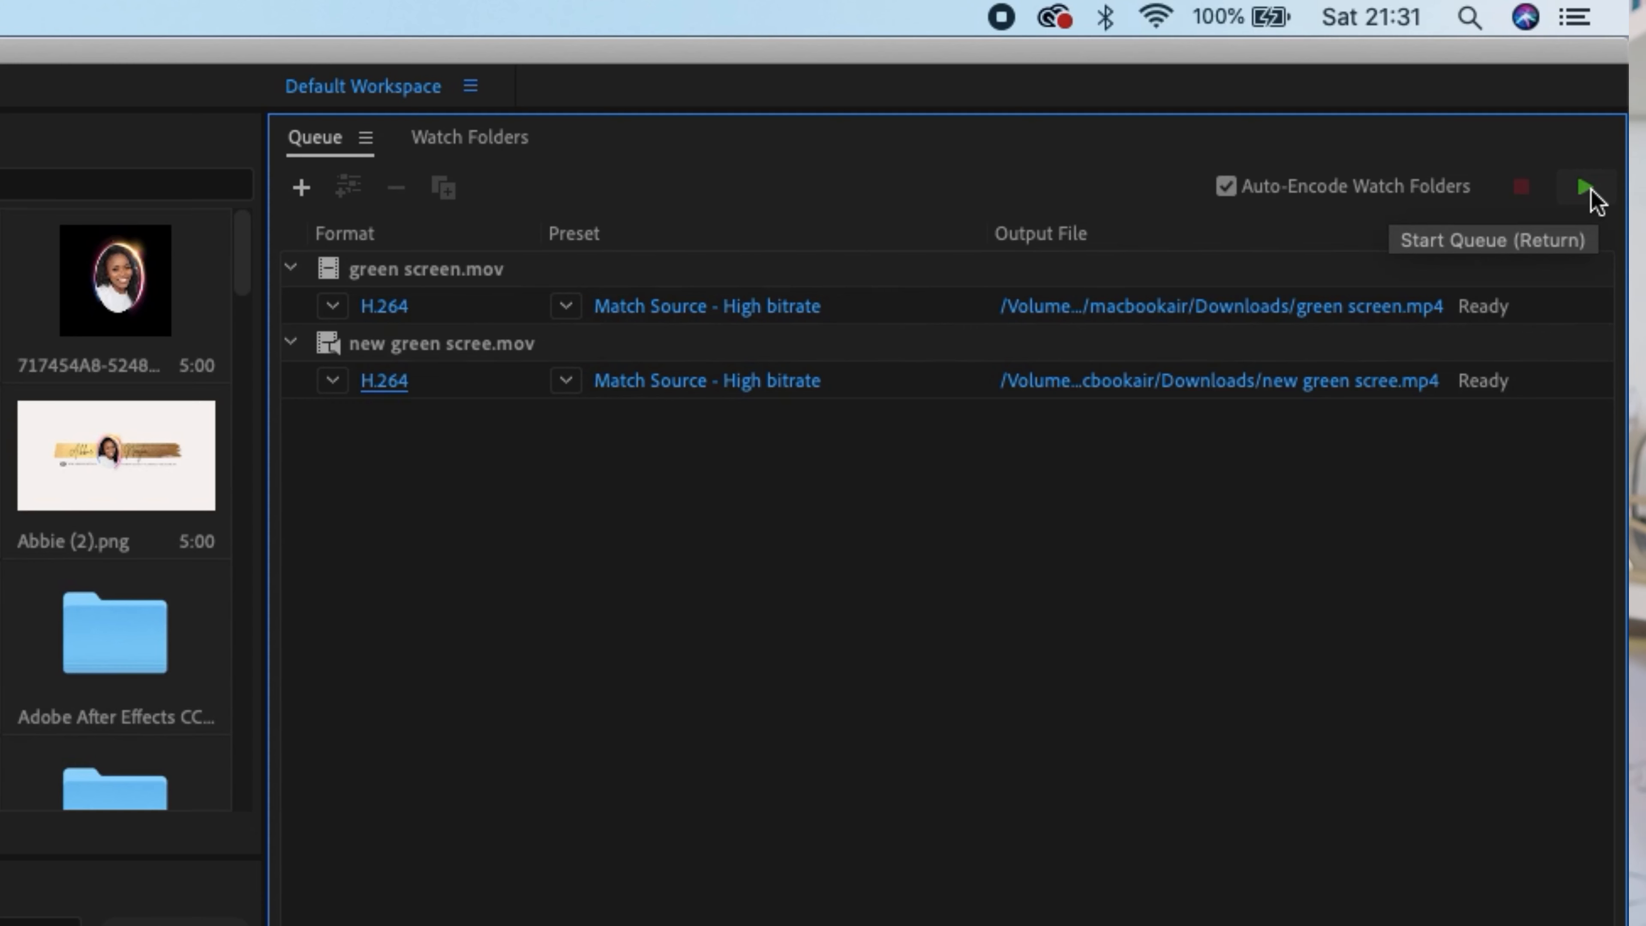
click(1588, 187)
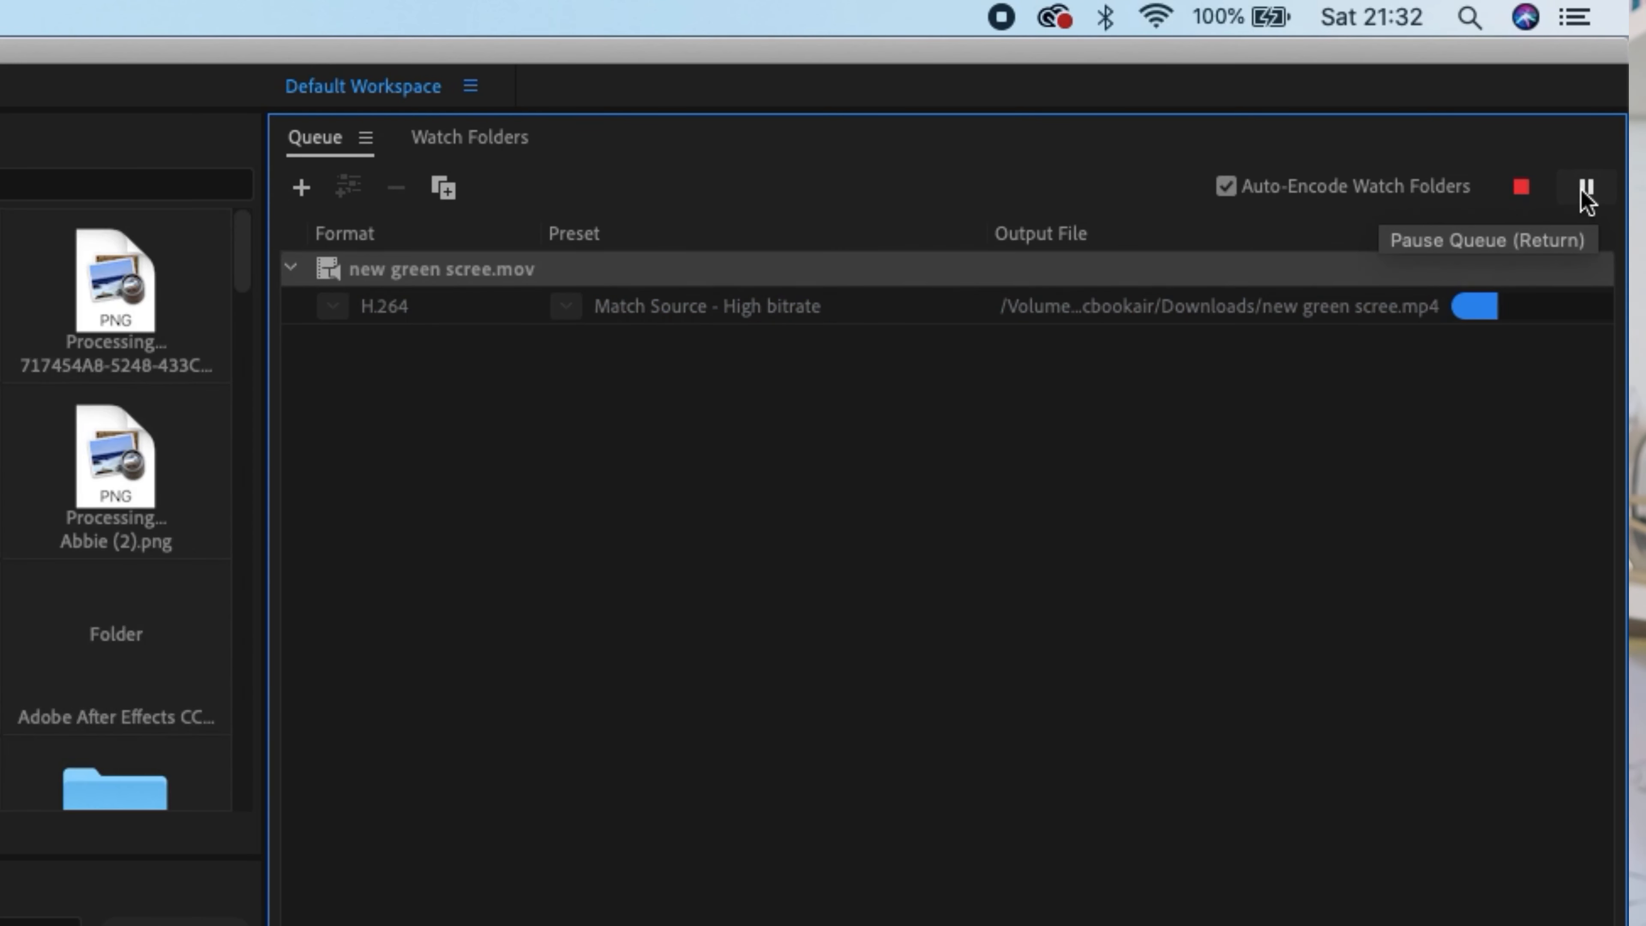